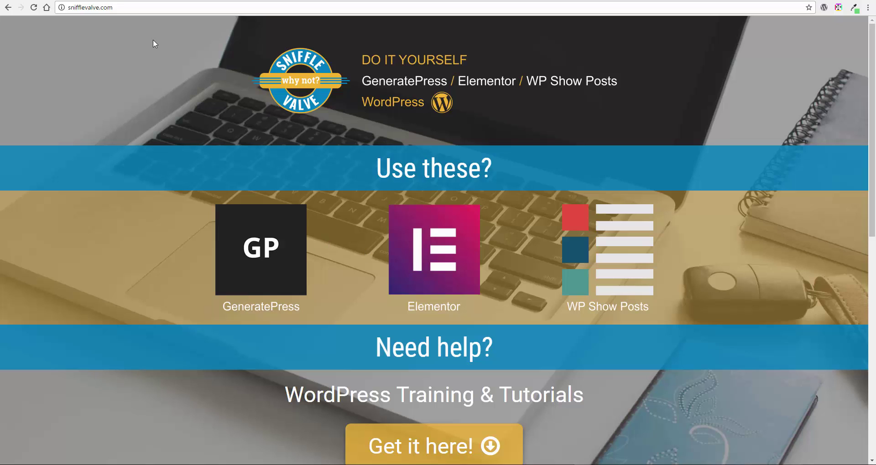
- Examine the maintenance mode choices in Elementor's Tools settings on the WordPress site
left_click(90, 0)
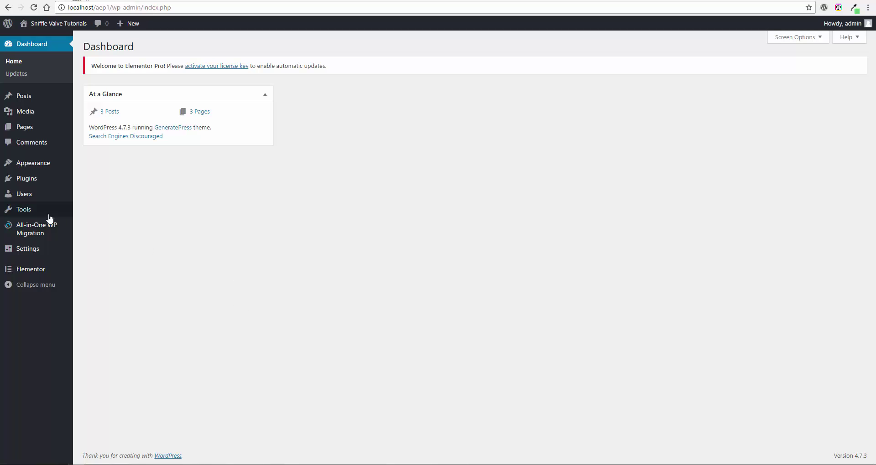
mouse_move(40, 197)
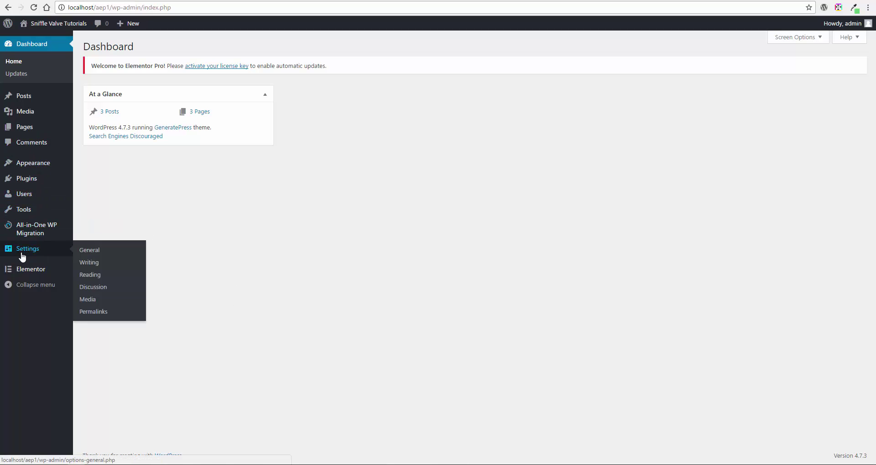
left_click(27, 272)
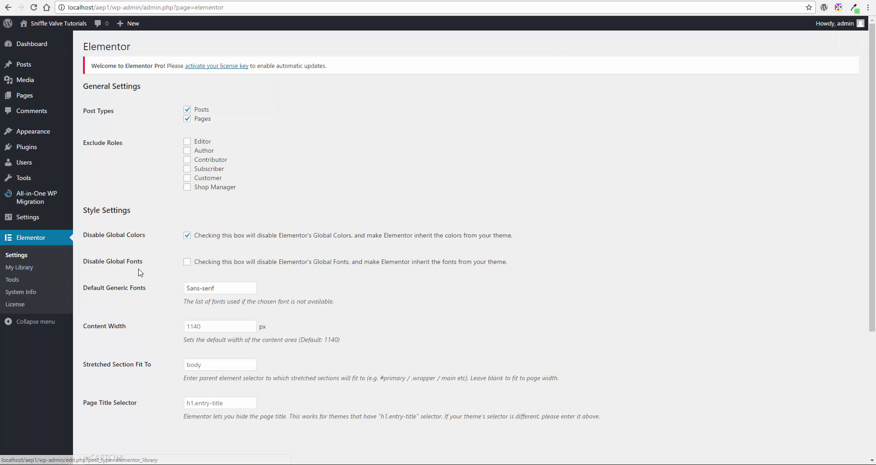
scroll(139, 276, "down", 4)
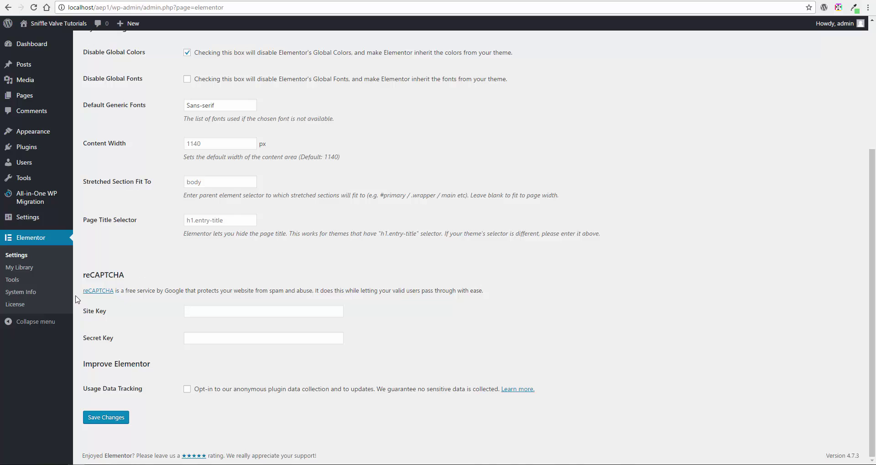
left_click(14, 283)
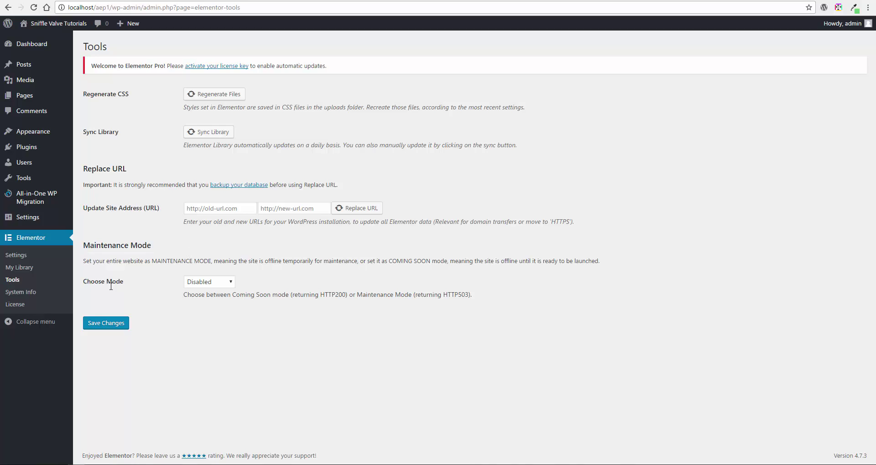
left_click(221, 286)
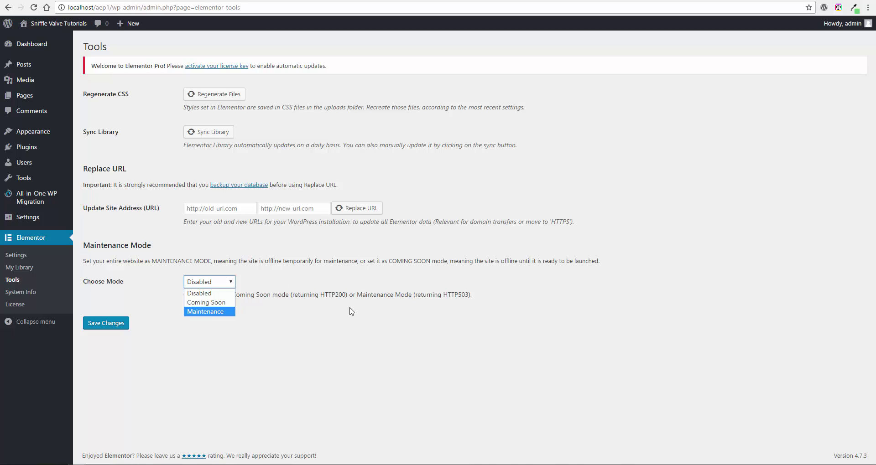
left_click(335, 320)
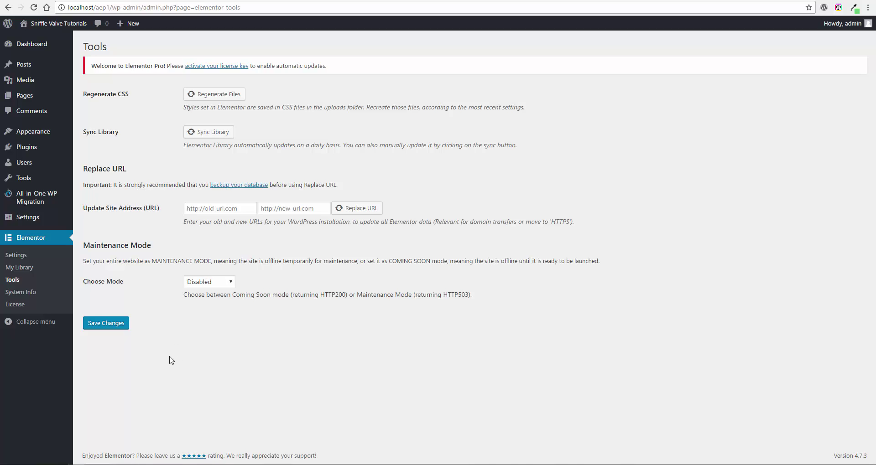
- Create a new Elementor library template titled "Coming Soon" and assign it the Elementor Canvas page template
left_click(18, 268)
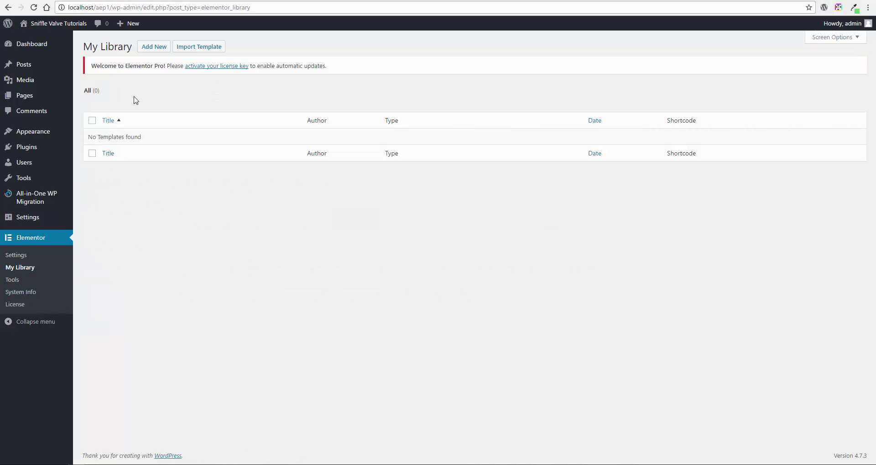
left_click(154, 51)
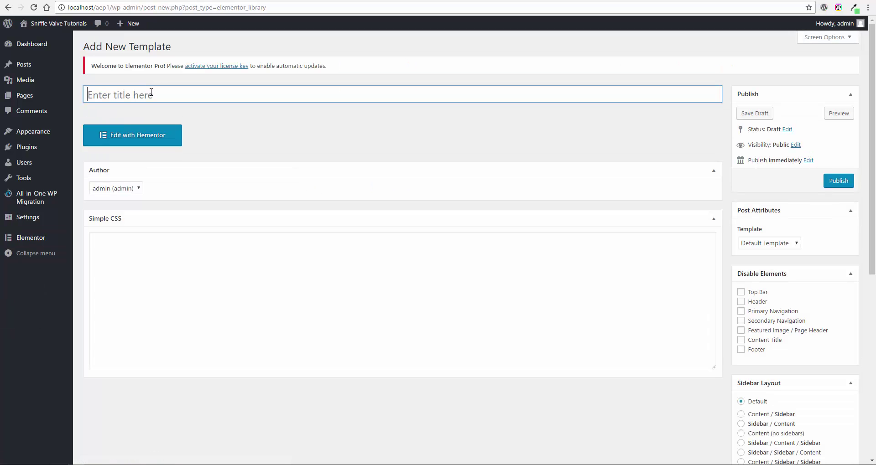
left_click(151, 93)
type("Coming Soon")
left_click(792, 249)
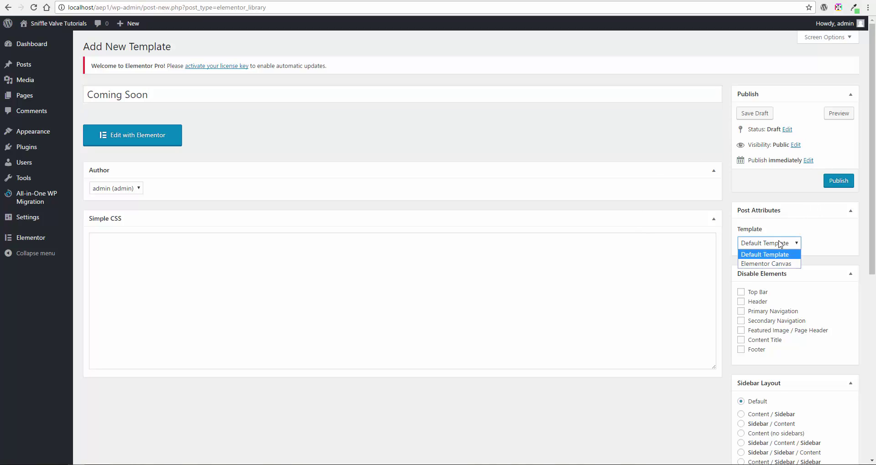
left_click(770, 265)
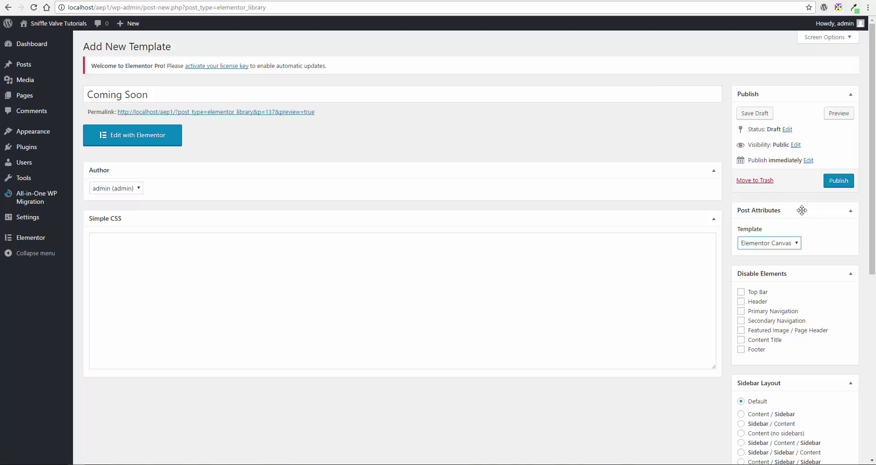
- Set the template's page builder container to Full Width and publish the template
scroll(808, 228, "down", 2)
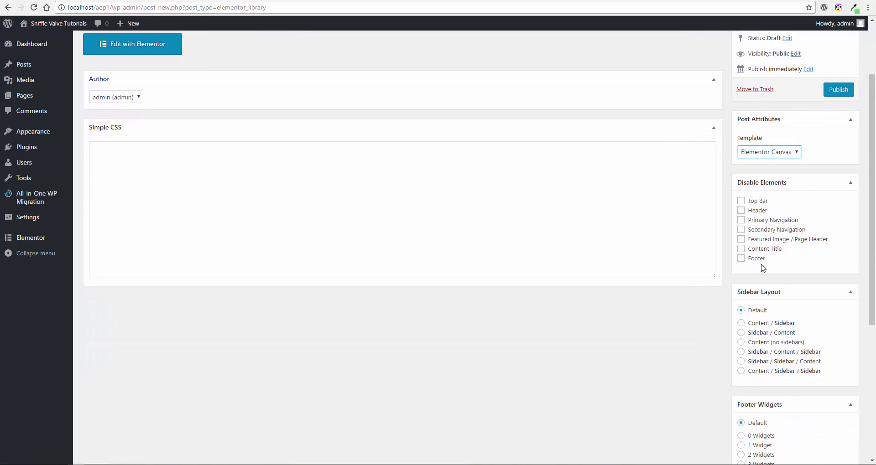
left_click(741, 249)
scroll(662, 325, "down", 5)
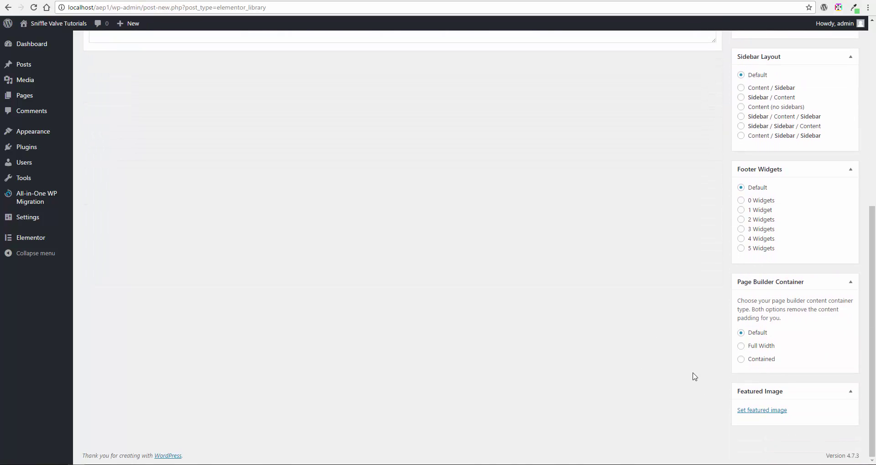
left_click(741, 347)
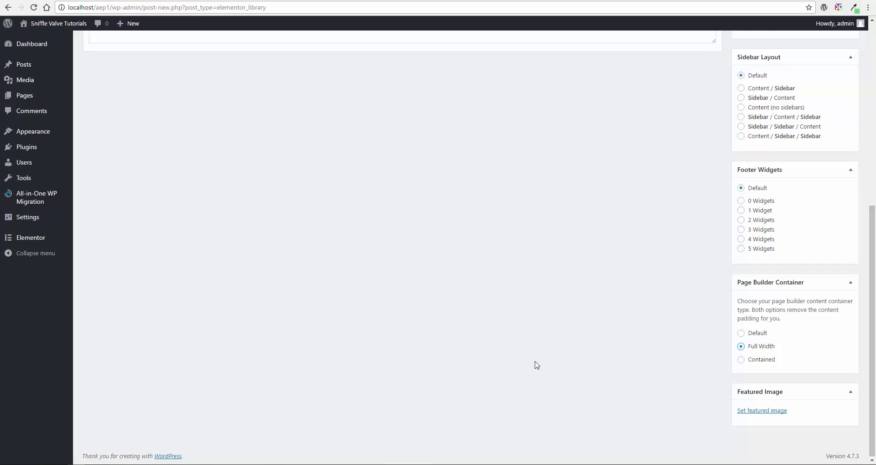
scroll(536, 365, "up", 7)
left_click(835, 181)
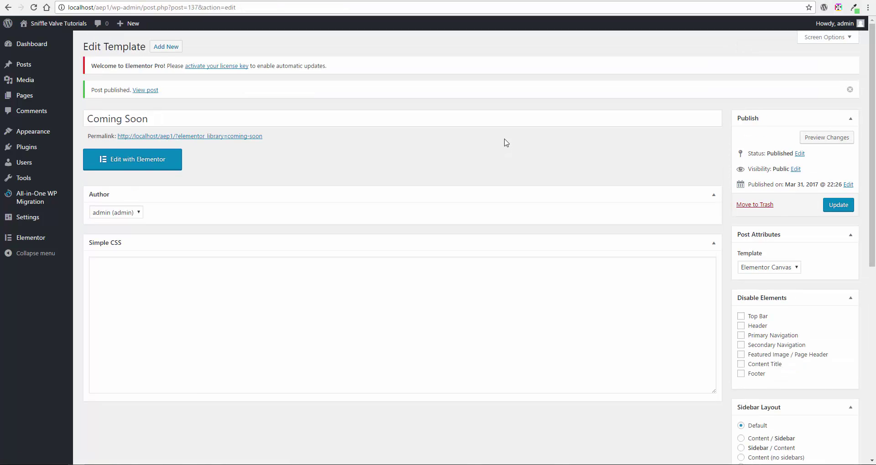
- Open the Coming Soon template in the Elementor editor and add a single-column section
left_click(153, 165)
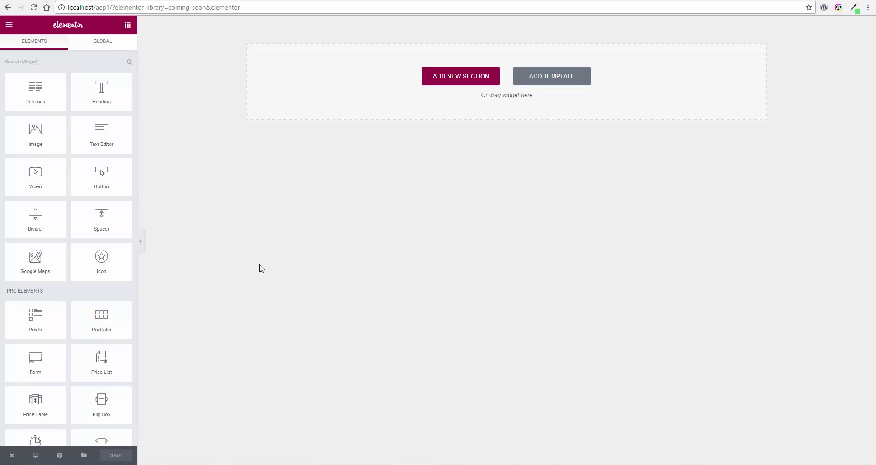
left_click(431, 79)
left_click(387, 108)
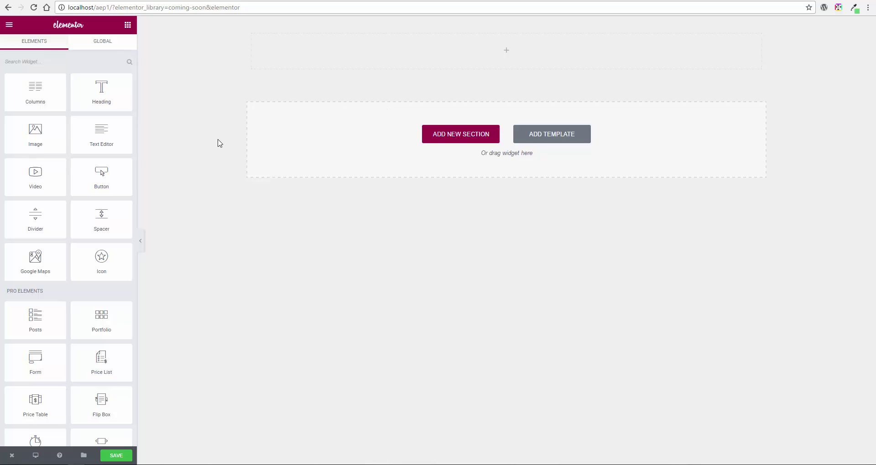
- Give the section a classic background using the image IMG_0888.jpg from the media library
left_click(285, 23)
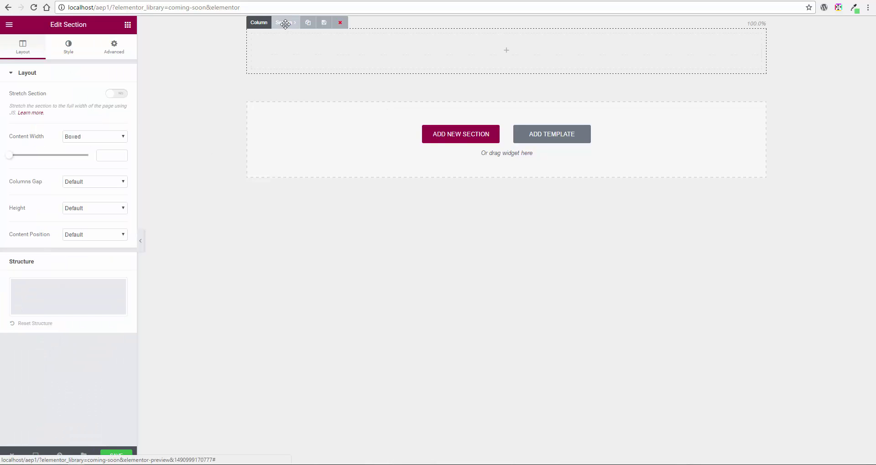
left_click(67, 46)
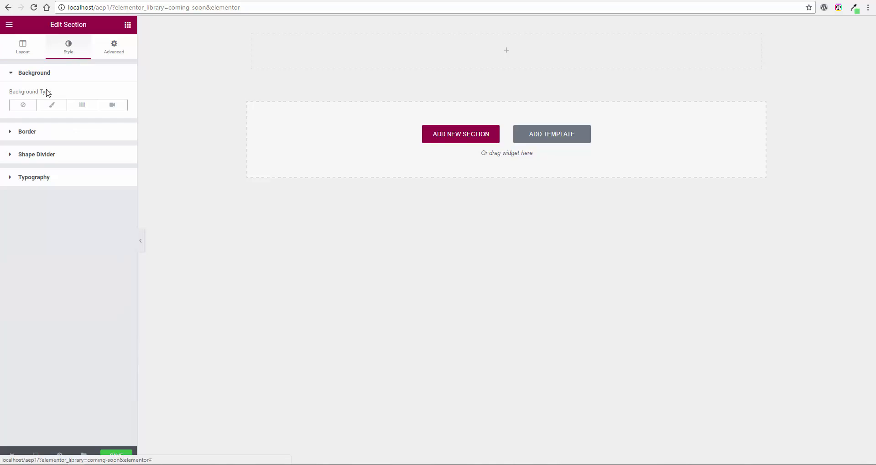
left_click(51, 105)
left_click(47, 175)
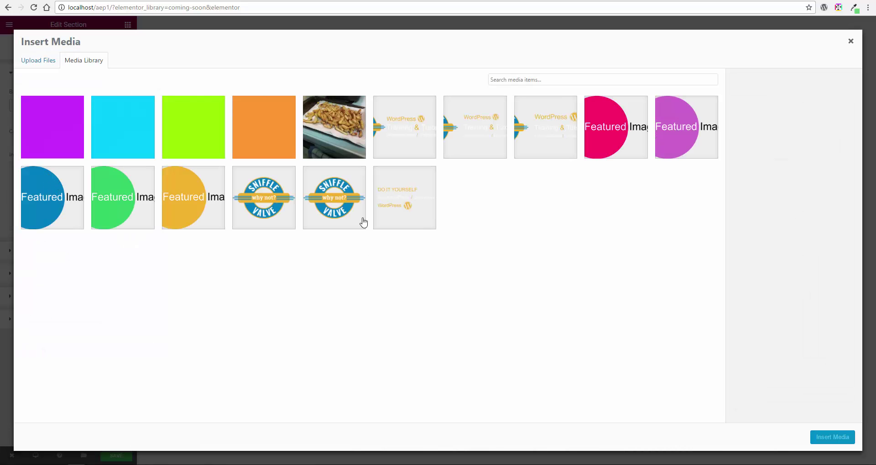
left_click(338, 137)
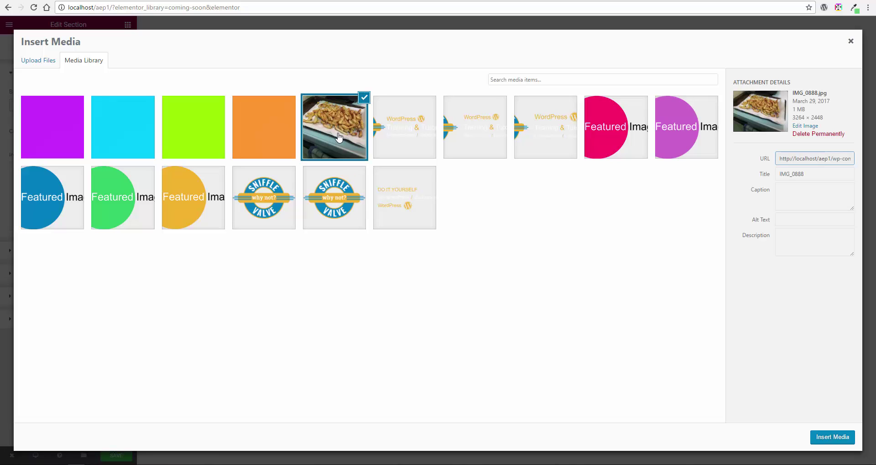
left_click(842, 442)
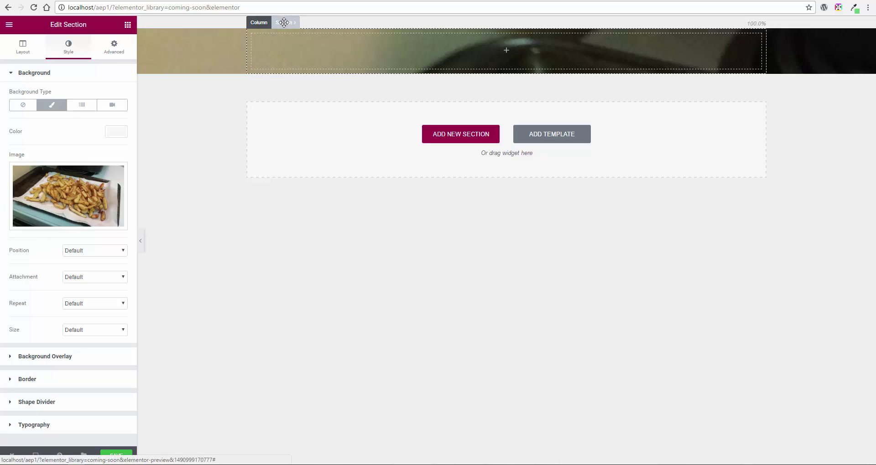
- Turn on Stretch Section in the section's layout settings
mouse_move(284, 23)
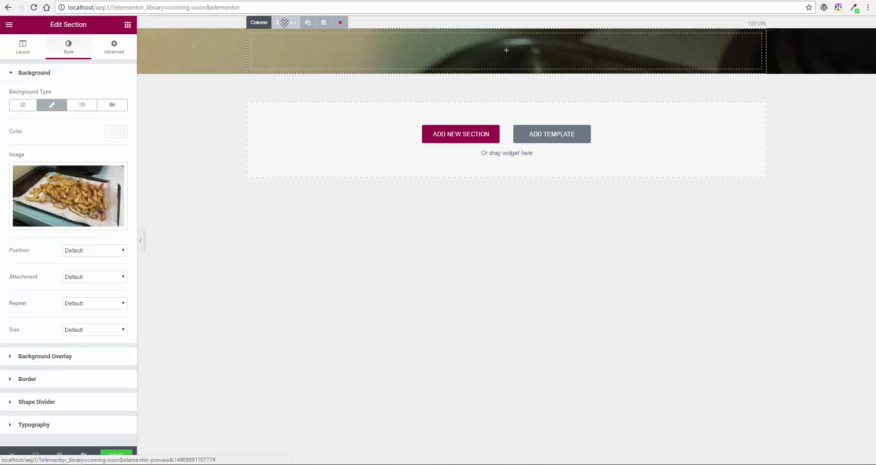
left_click(24, 50)
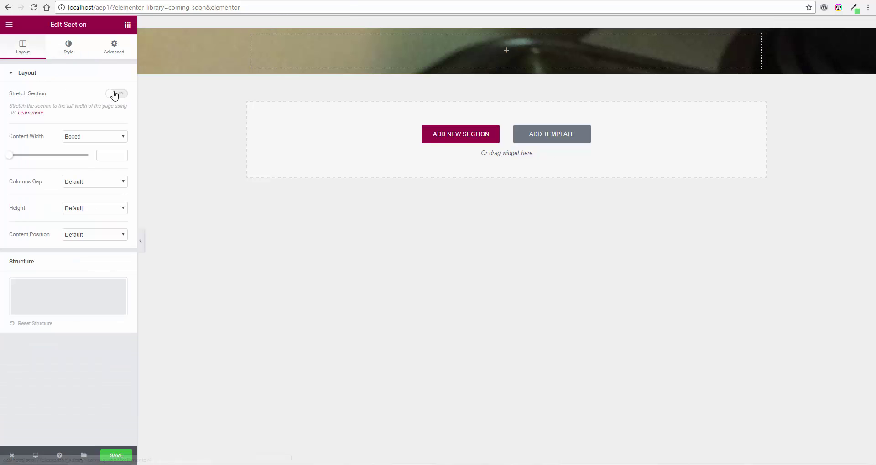
left_click(119, 95)
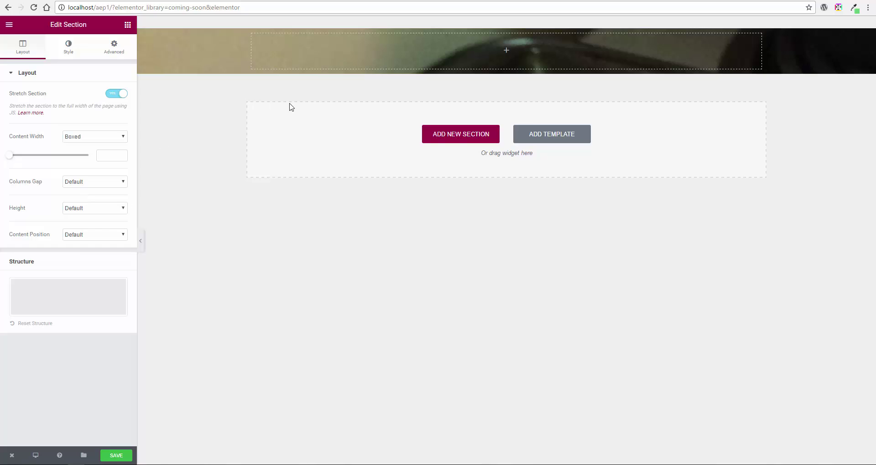
- Set the section background image's size to Cover and its repeat to No-repeat
left_click(71, 46)
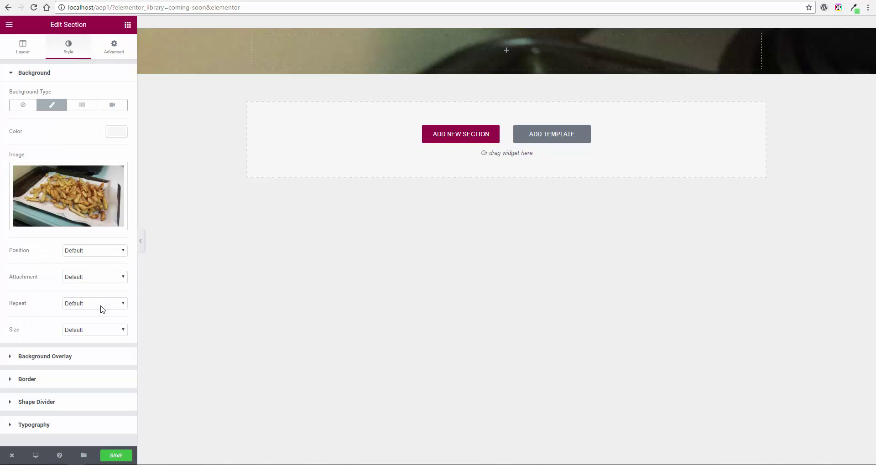
left_click(97, 332)
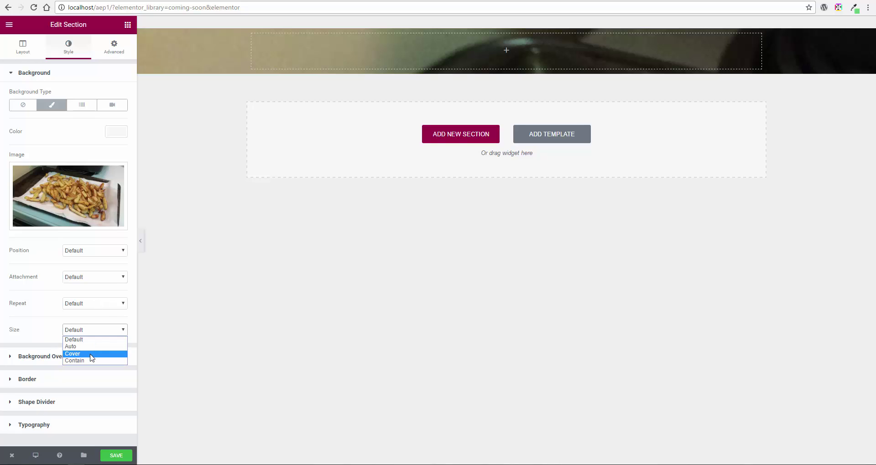
left_click(92, 355)
left_click(93, 305)
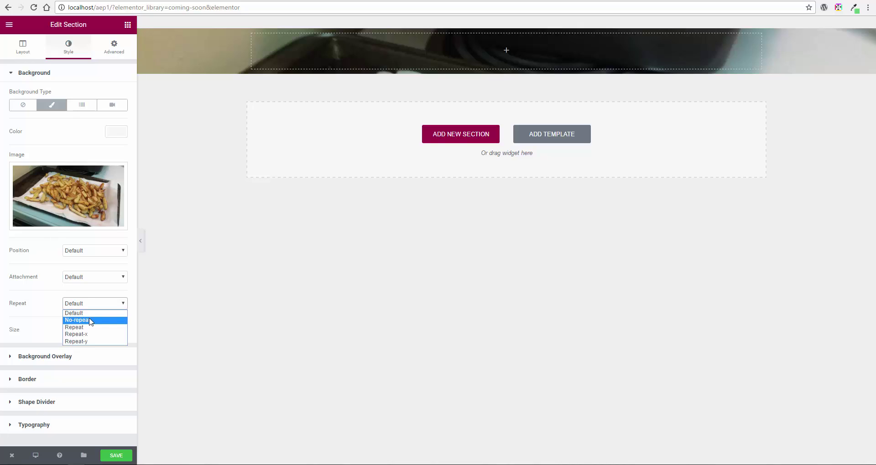
left_click(91, 320)
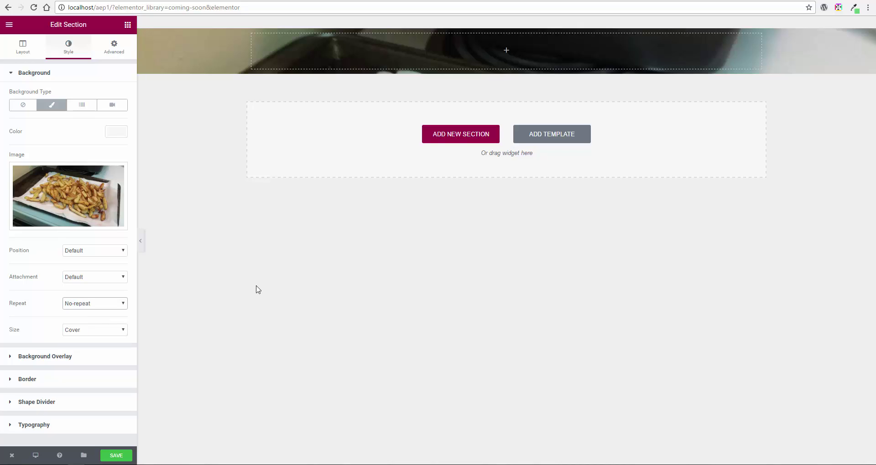
left_click(122, 456)
- Add a Countdown widget to the section and hide its seconds
left_click(128, 25)
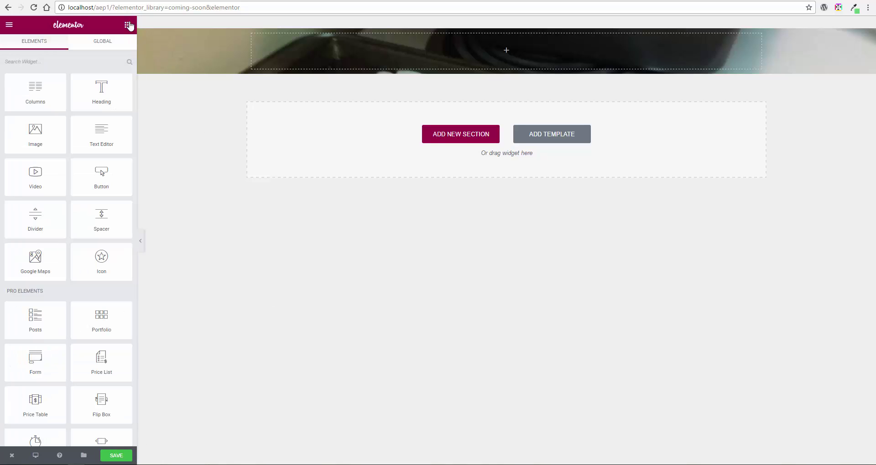
scroll(116, 173, "down", 3)
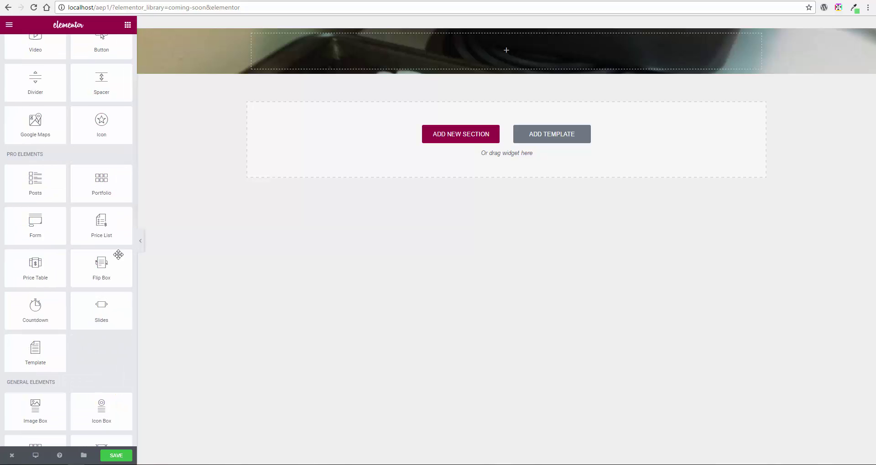
left_click_drag(25, 307, 439, 64)
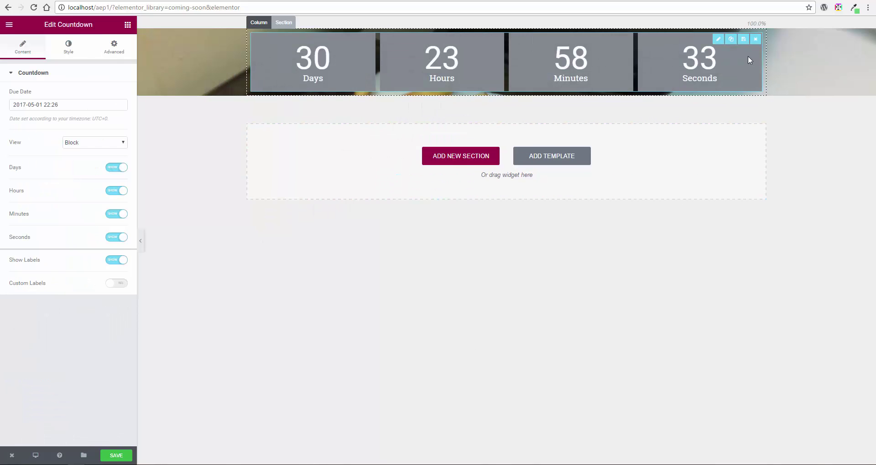
left_click(111, 238)
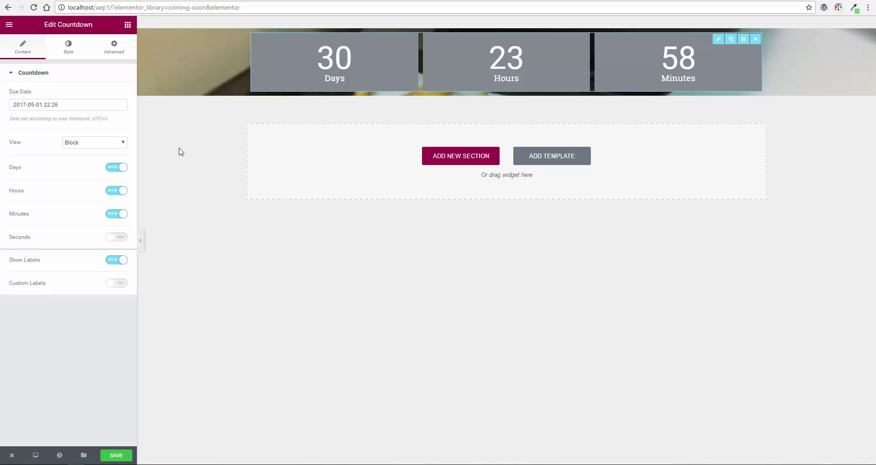
- Give the countdown boxes a semi-transparent blue background based on #4054b2
left_click(69, 51)
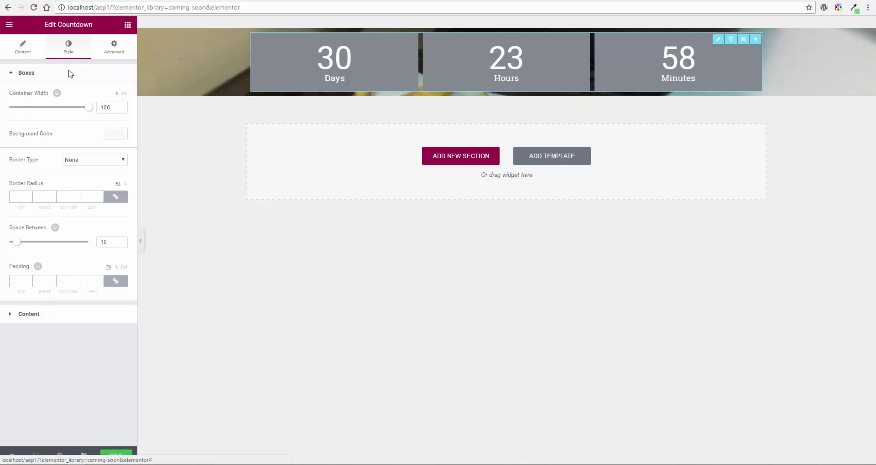
left_click(113, 138)
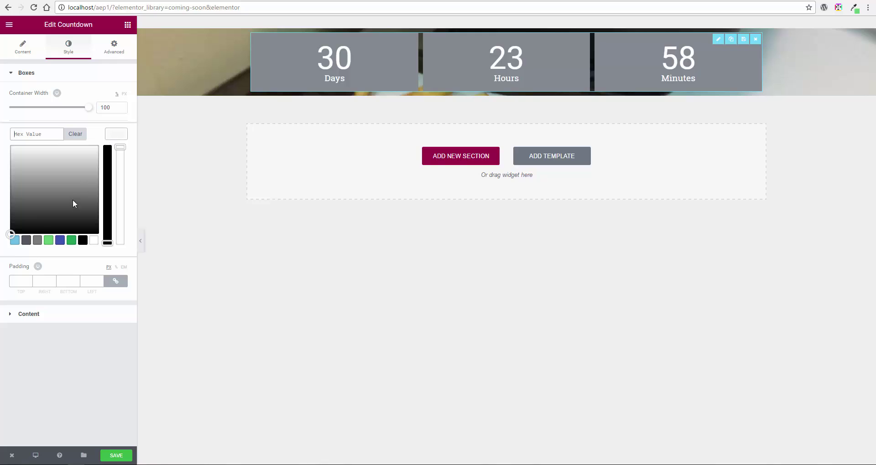
left_click(61, 240)
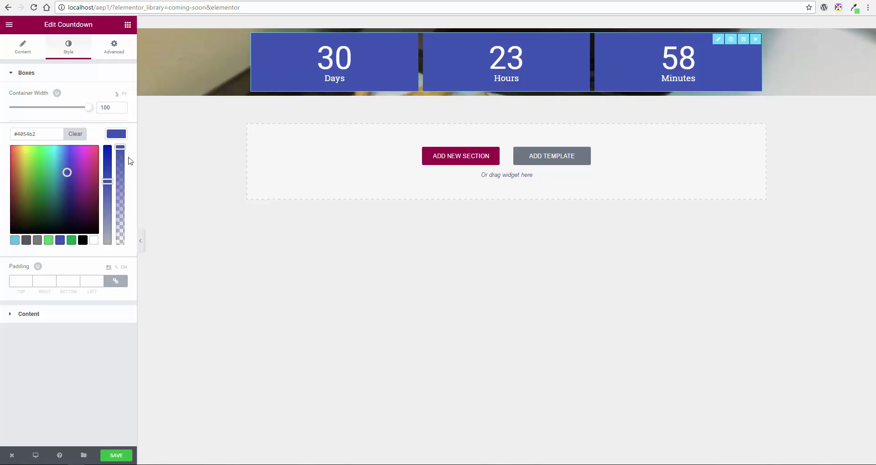
left_click_drag(118, 147, 124, 186)
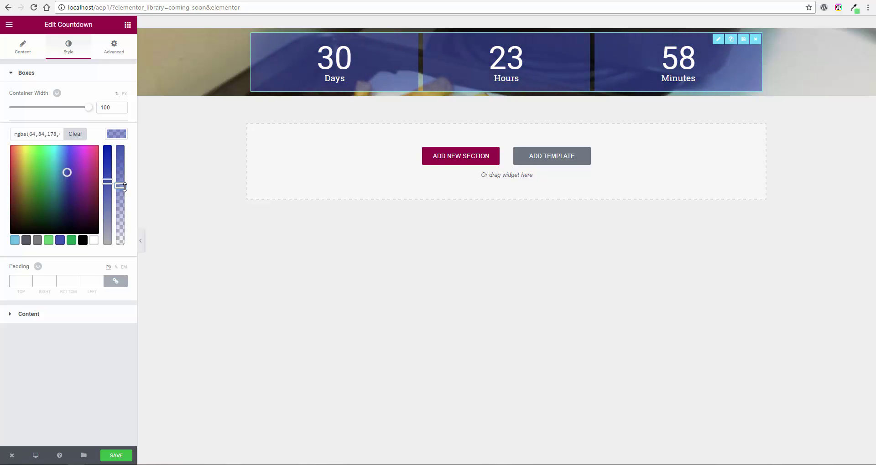
left_click(128, 26)
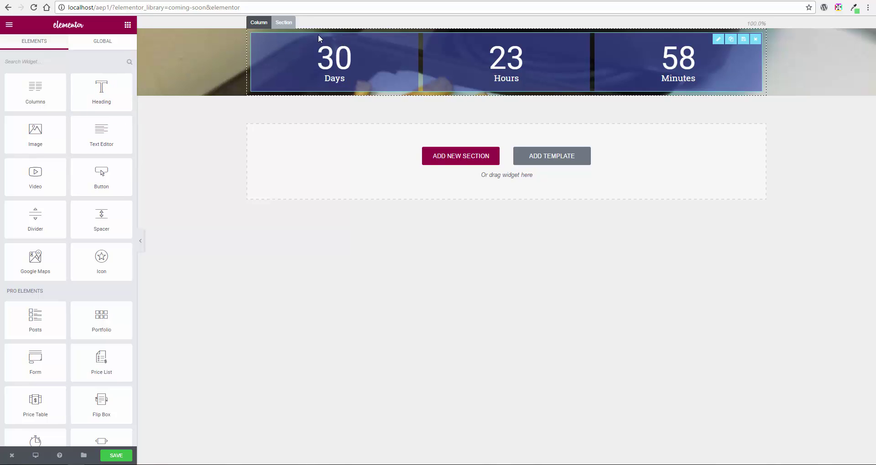
- Add a classic background overlay in grey #919191 to the section holding the countdown
left_click(285, 23)
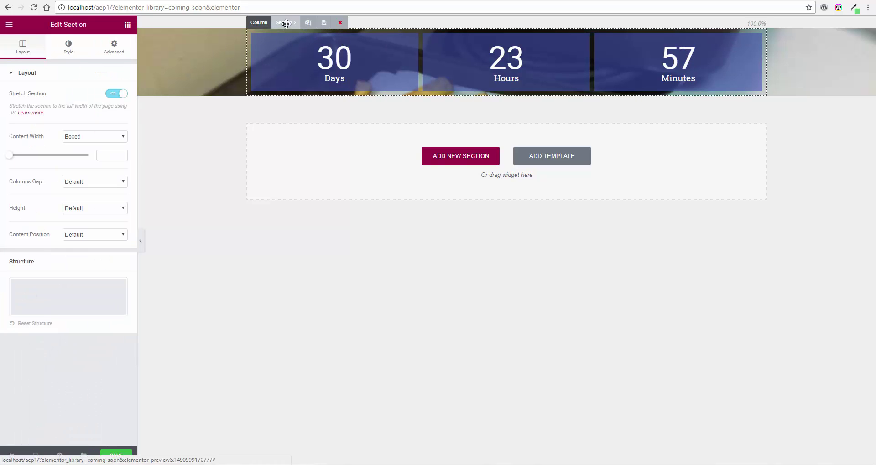
left_click(119, 50)
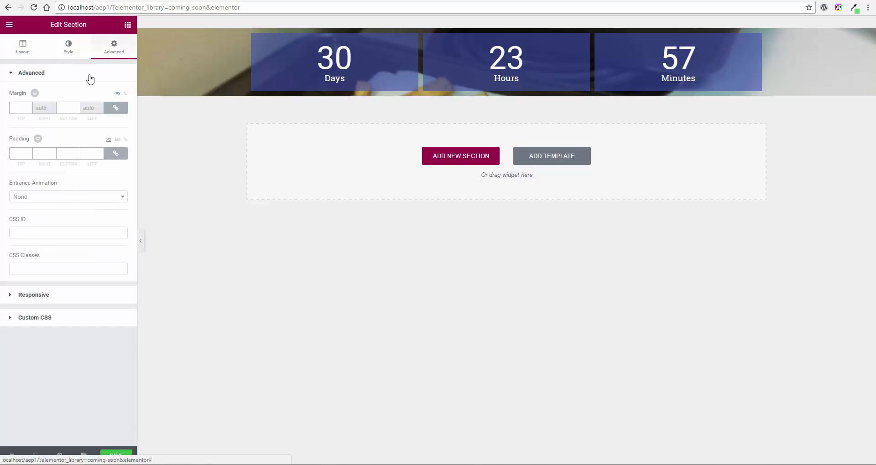
left_click(69, 54)
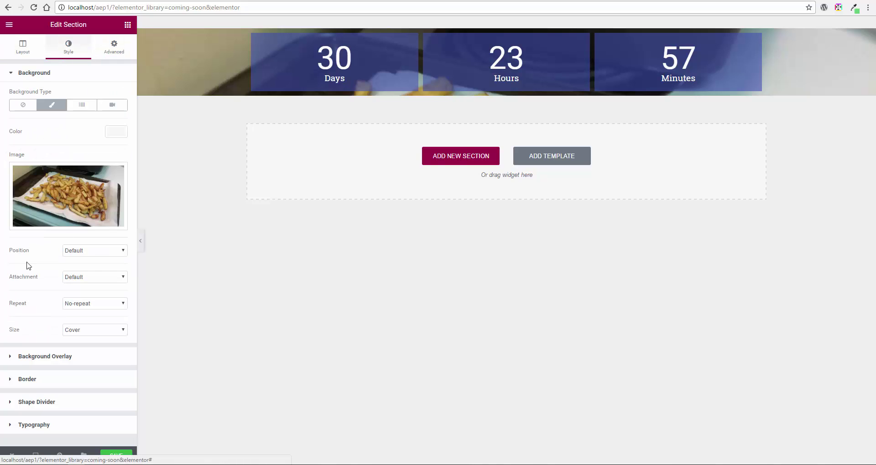
left_click(58, 74)
left_click(55, 97)
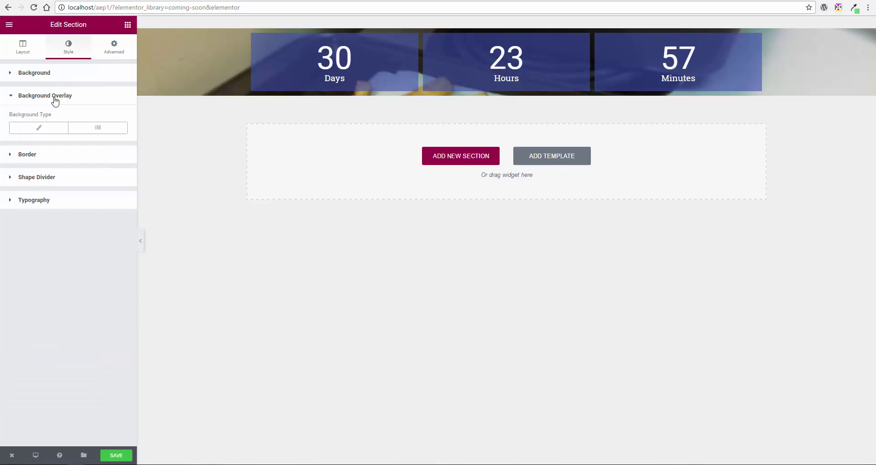
left_click(31, 131)
left_click(113, 155)
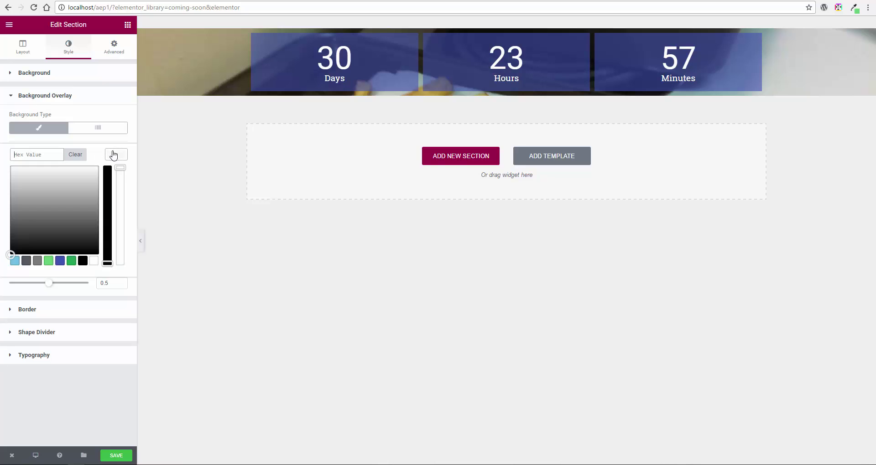
left_click(37, 260)
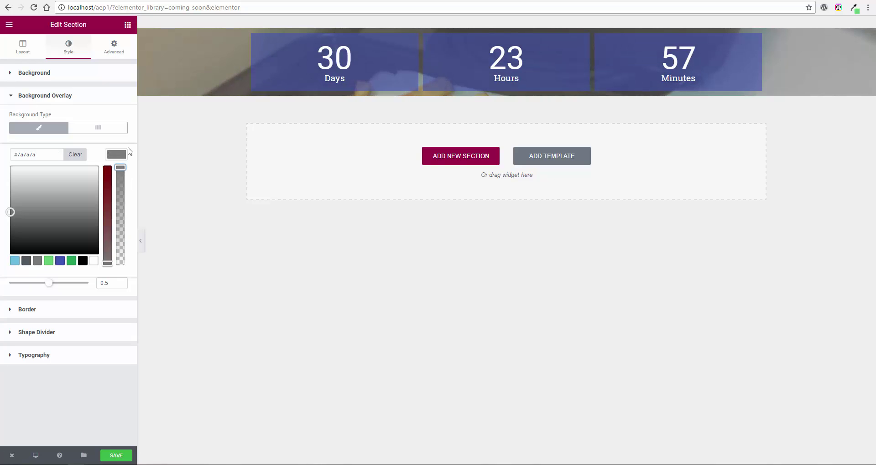
mouse_move(13, 211)
left_mouse_down()
mouse_move(37, 194)
mouse_move(24, 203)
left_mouse_up()
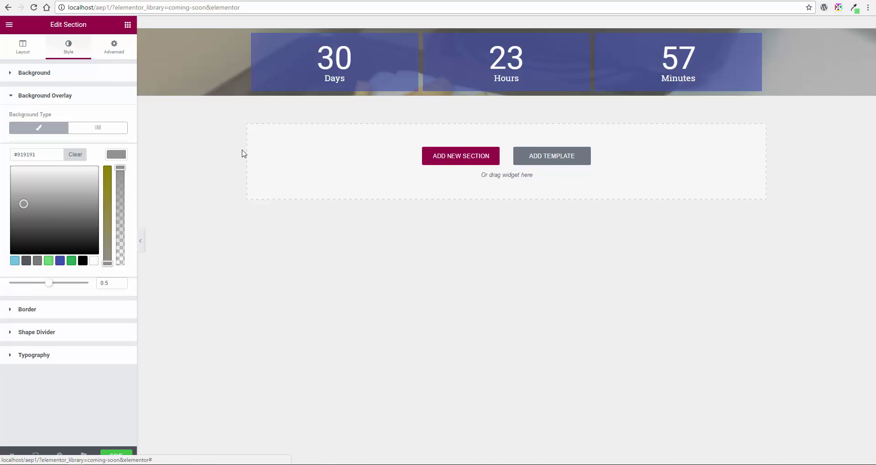
- Add a Spacer widget above the countdown and set its space to 500 px
left_click(128, 26)
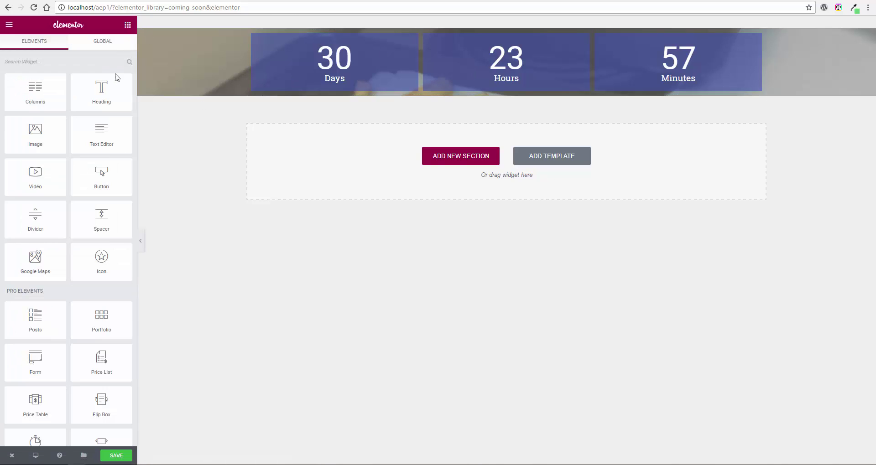
left_click_drag(103, 214, 410, 40)
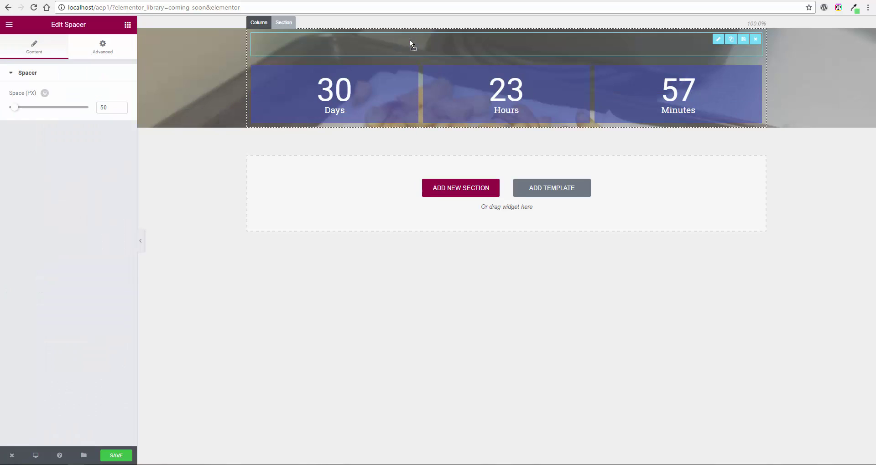
left_click(106, 108)
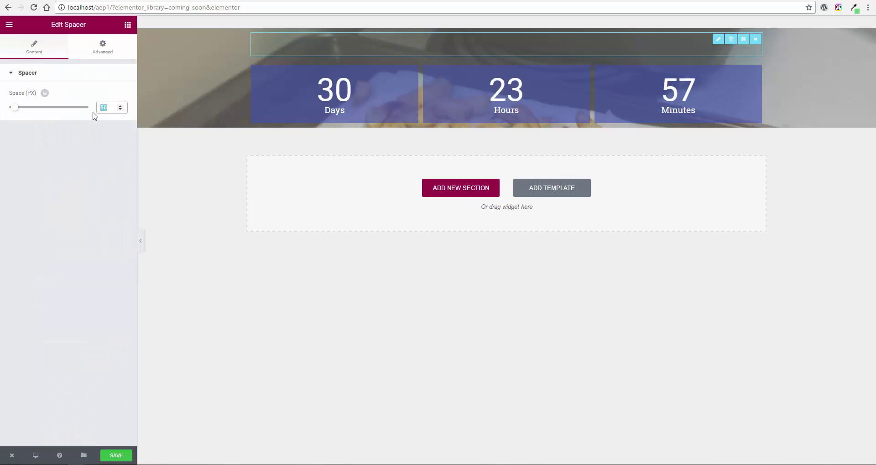
type("500")
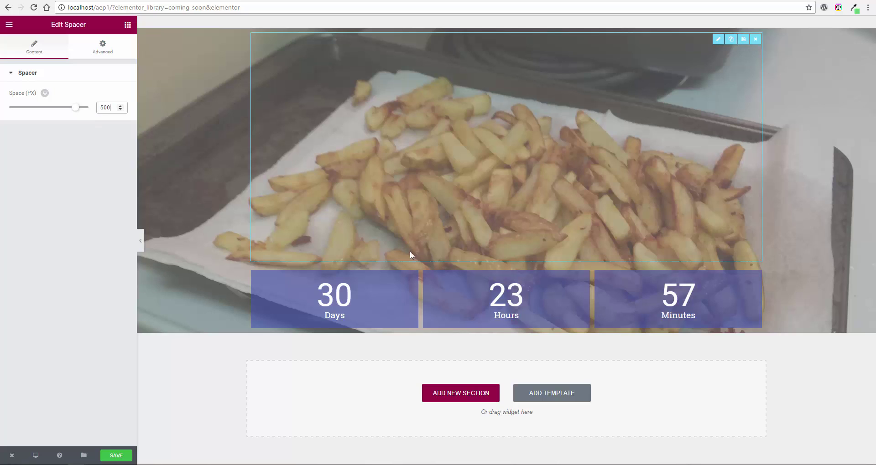
- Add a Spacer widget below the countdown with 500 px of space and save the template
left_click(123, 26)
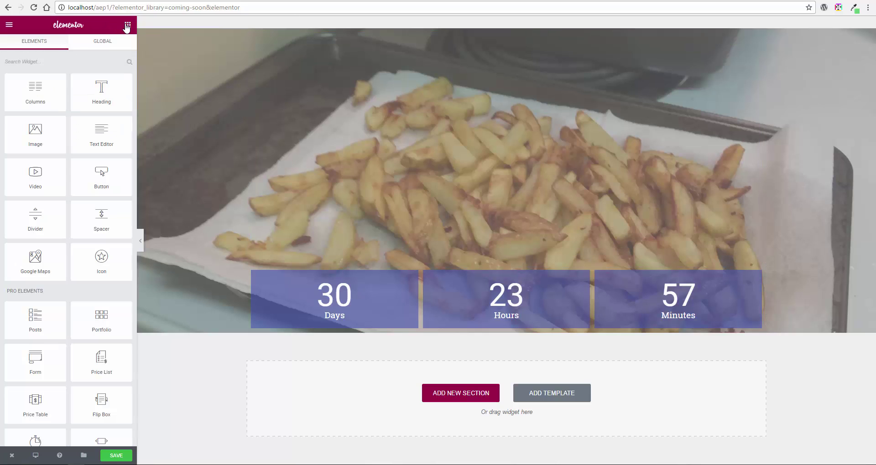
left_click_drag(103, 210, 413, 328)
left_click(113, 108)
type("00")
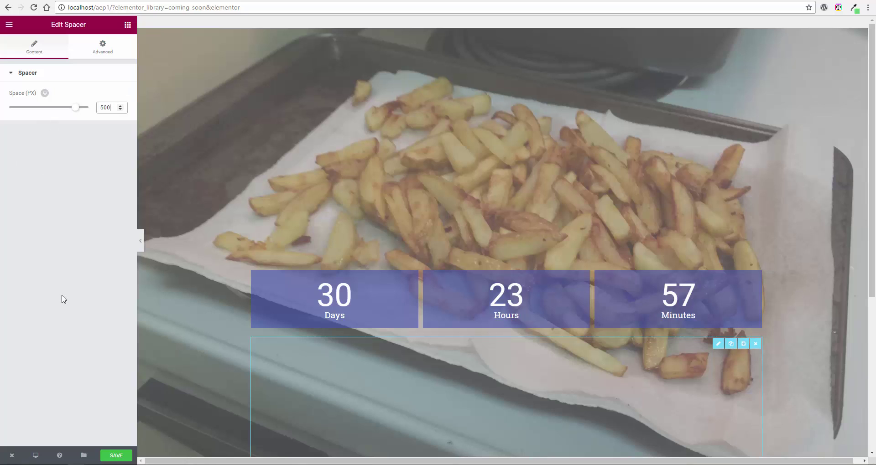
left_click(117, 457)
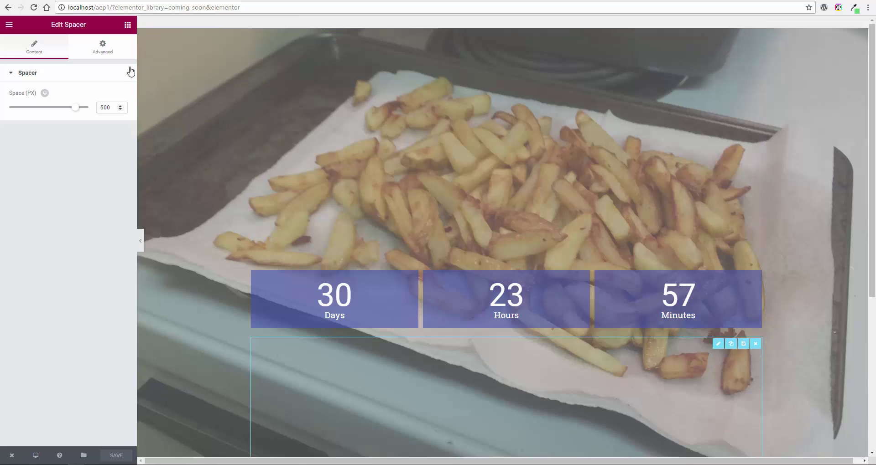
- Add a Heading widget directly above the countdown with the title "French Fries Coming Soon!"
left_click(128, 24)
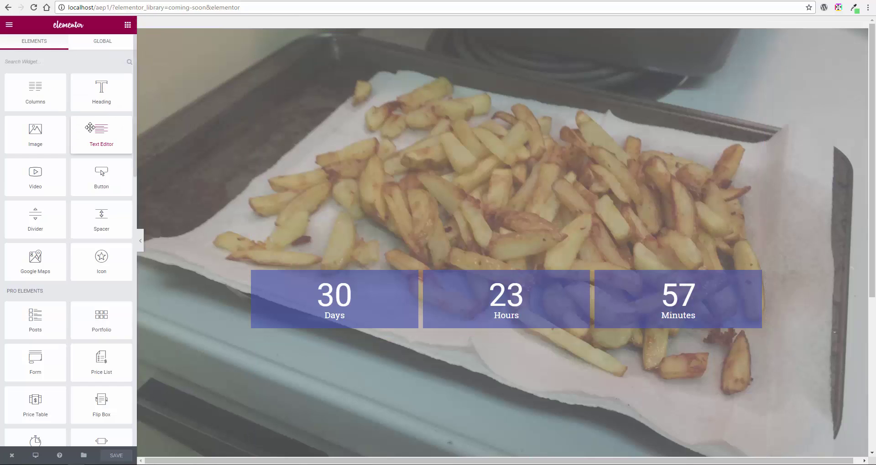
left_click_drag(103, 103, 438, 240)
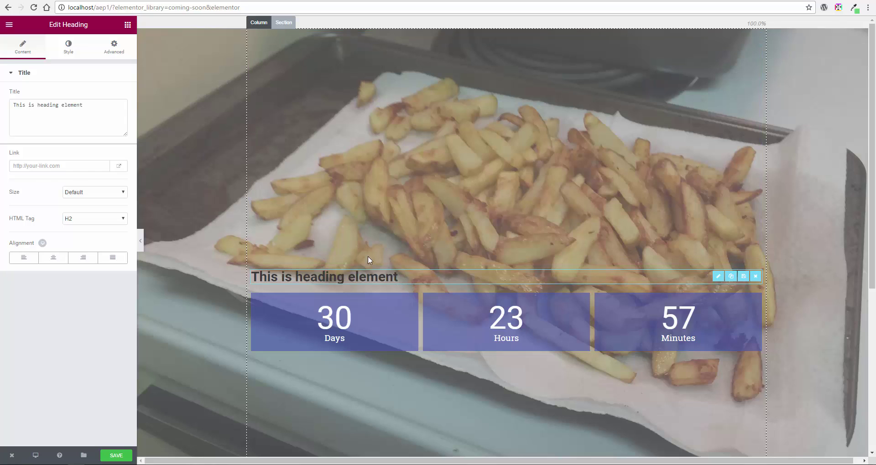
triple_click(104, 106)
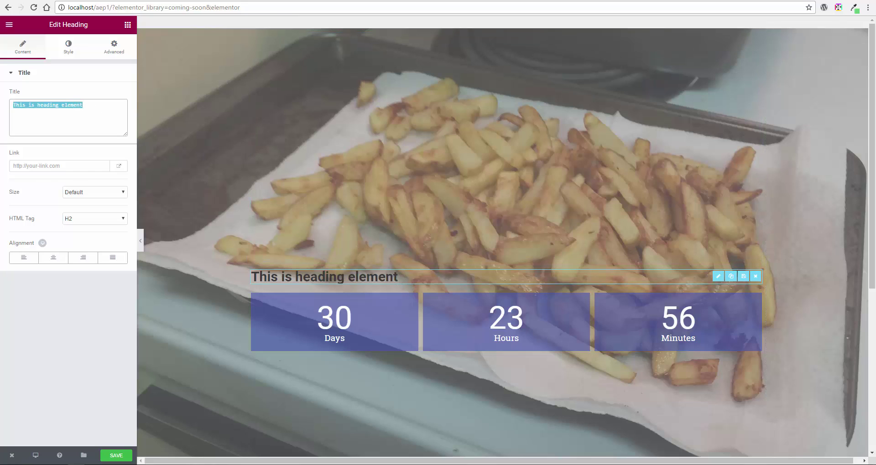
type("French F")
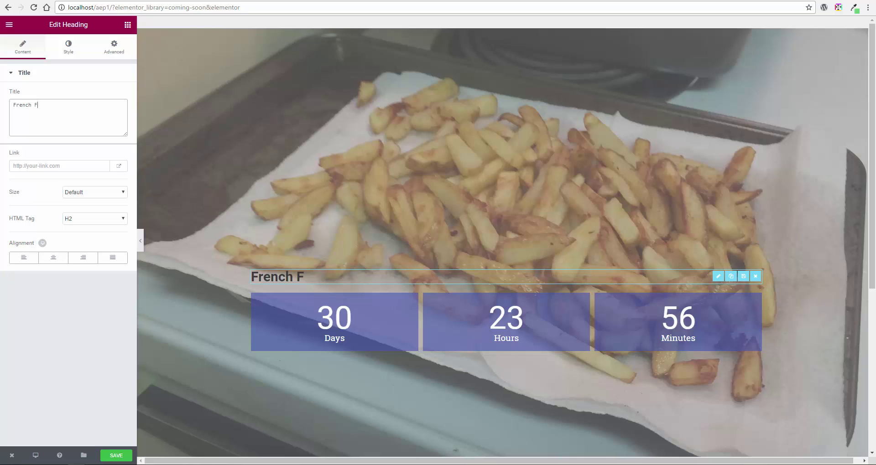
type("ries Comi")
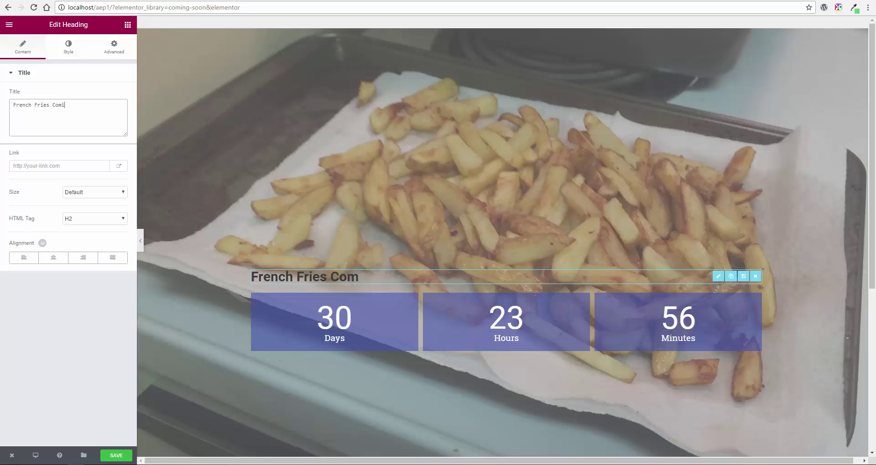
type("ng Soon!")
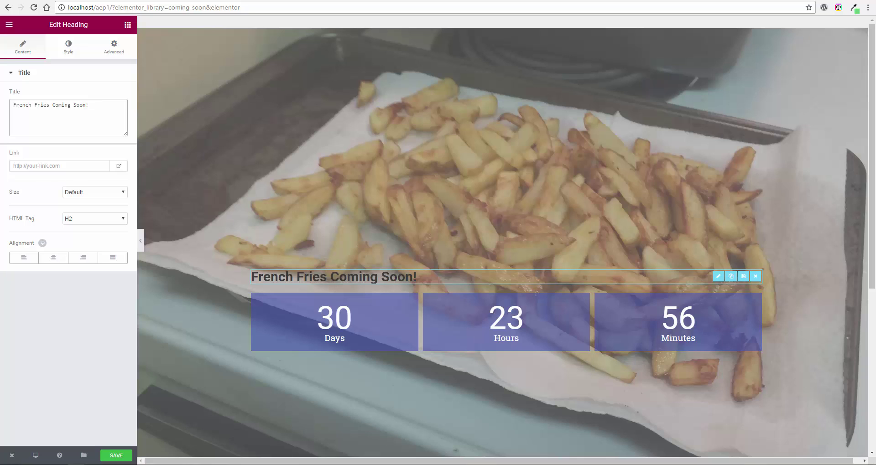
- Center the heading and set its HTML tag to H1 and its size to XXL
left_click(53, 257)
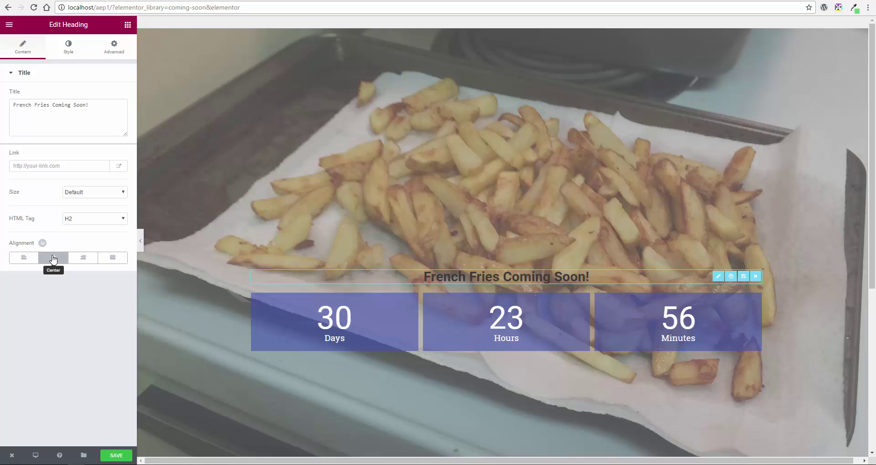
left_click(98, 221)
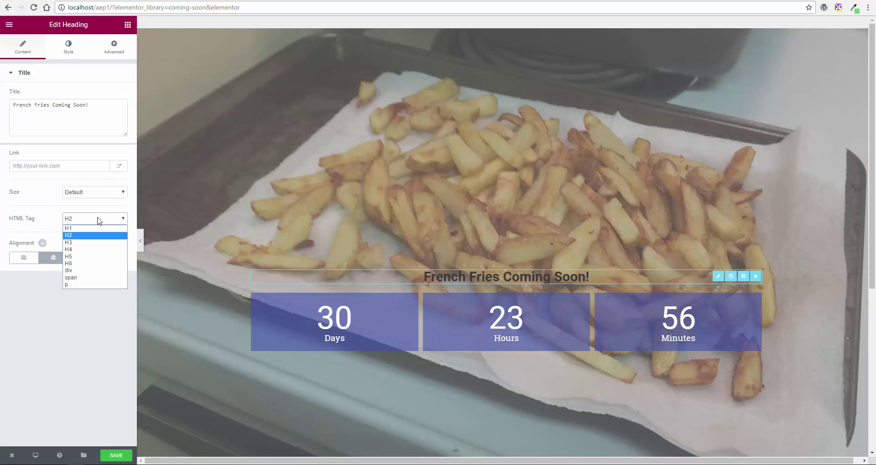
left_click(69, 228)
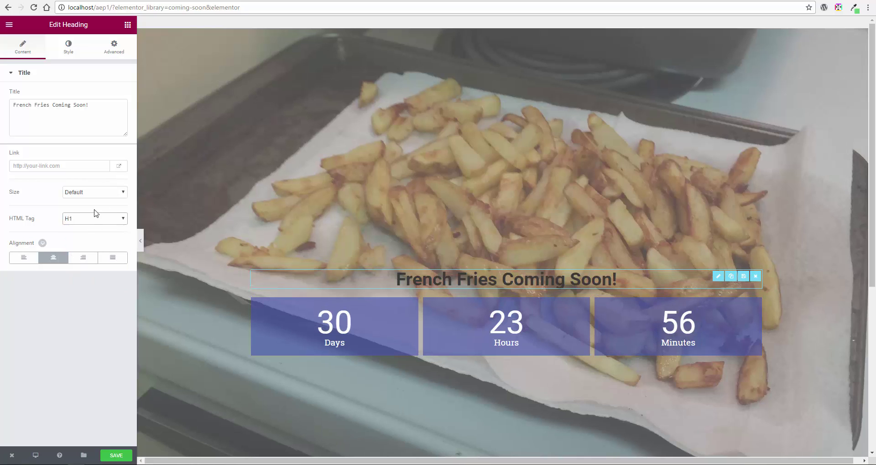
left_click(94, 196)
left_click(88, 237)
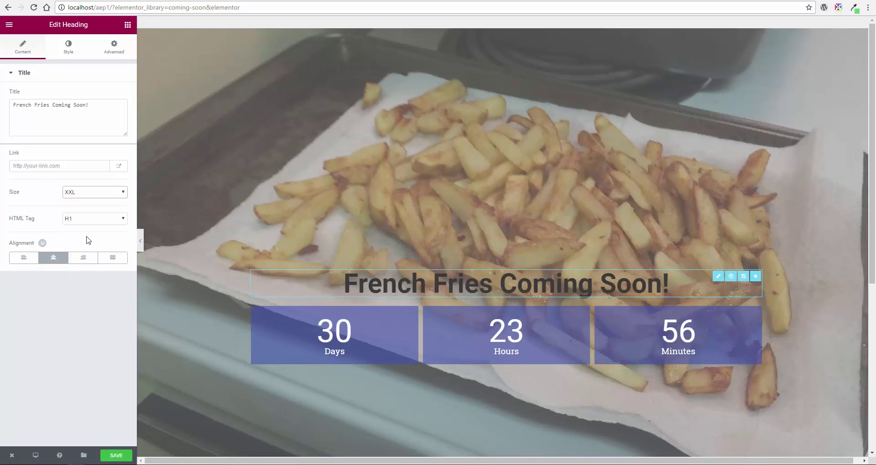
- Set the heading's text color to white (#ffffff)
left_click(75, 49)
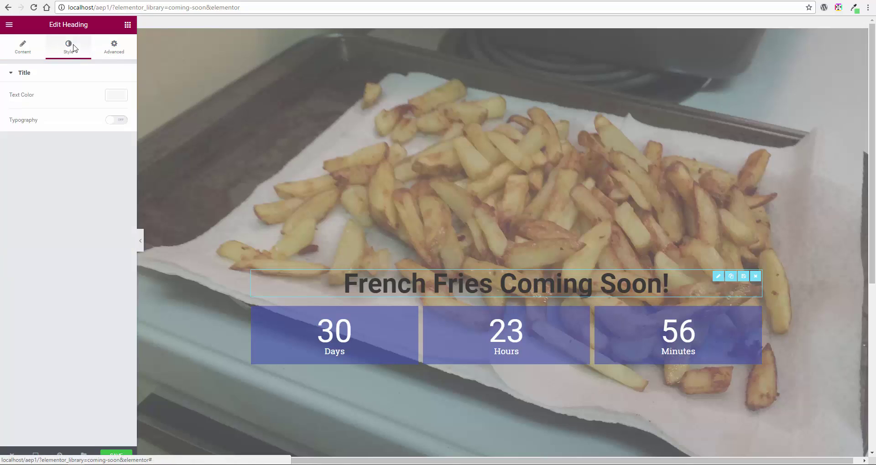
left_click(115, 97)
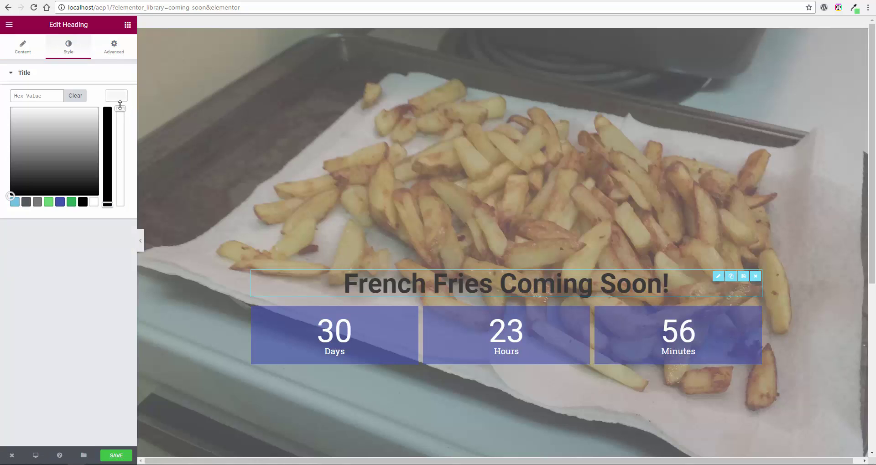
left_click(95, 203)
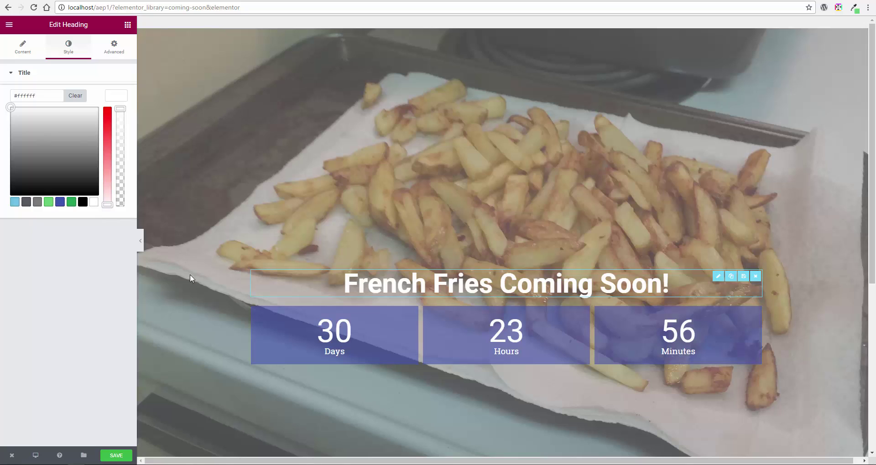
left_click(66, 40)
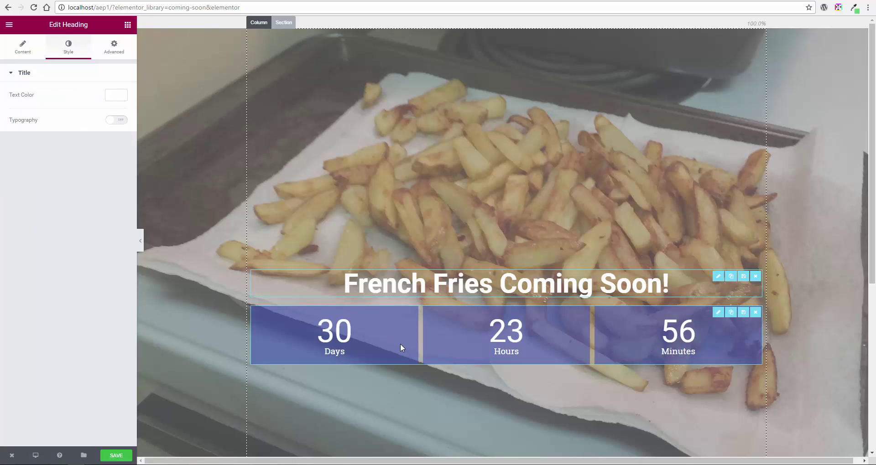
- Add a Spacer widget between the heading and the countdown
left_click(128, 25)
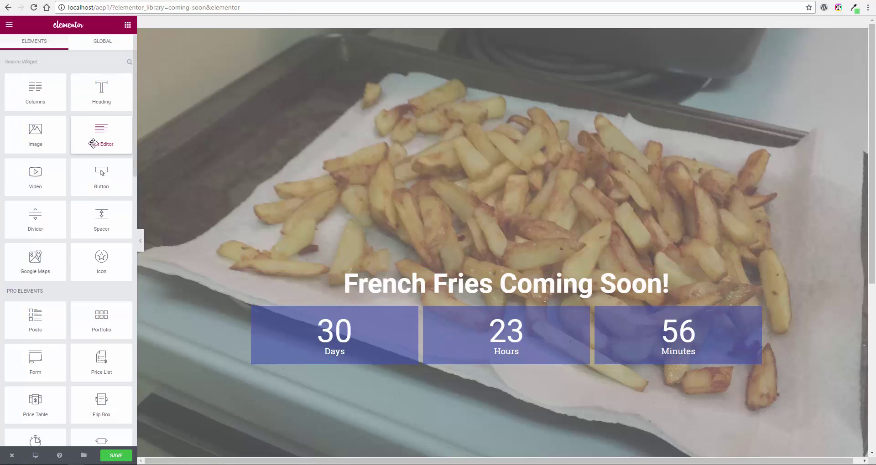
left_click_drag(98, 213, 408, 298)
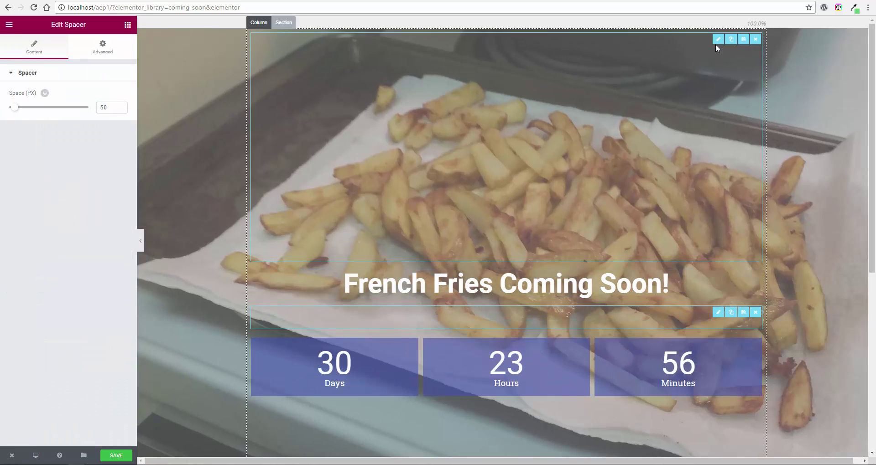
- Set the space of the spacer above the heading to 400 px, save, and preview the full-width result
left_click(718, 39)
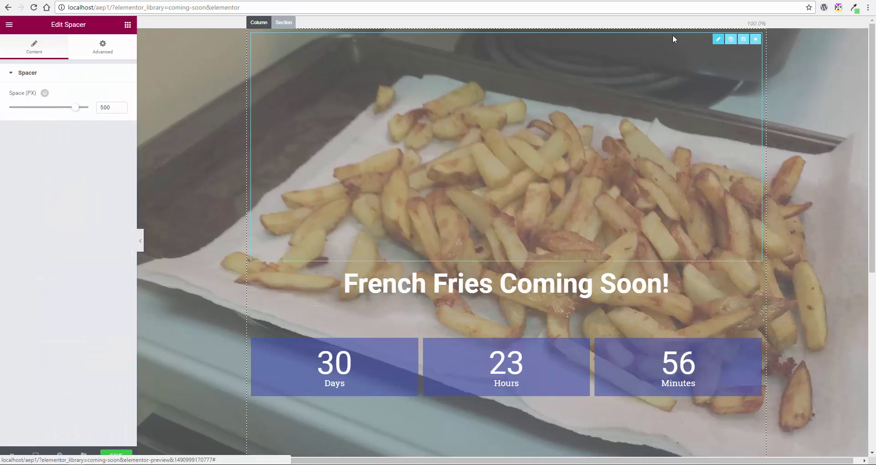
left_click_drag(112, 111, 99, 117)
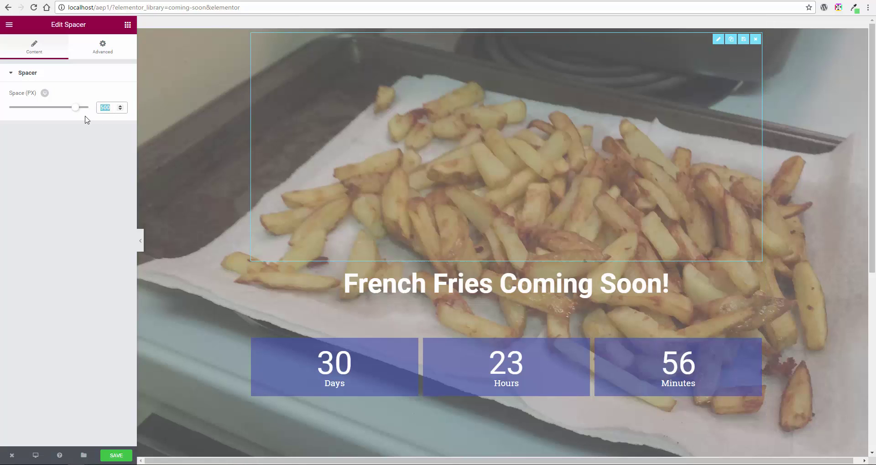
type("400")
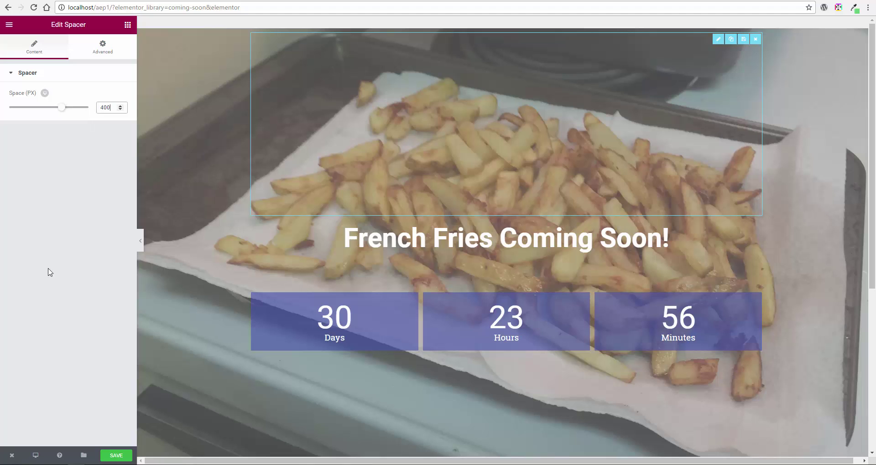
left_click(116, 456)
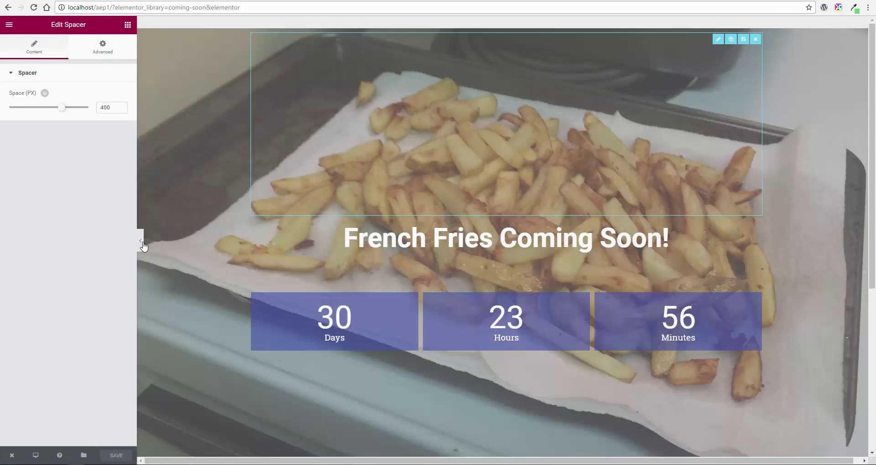
left_click(142, 244)
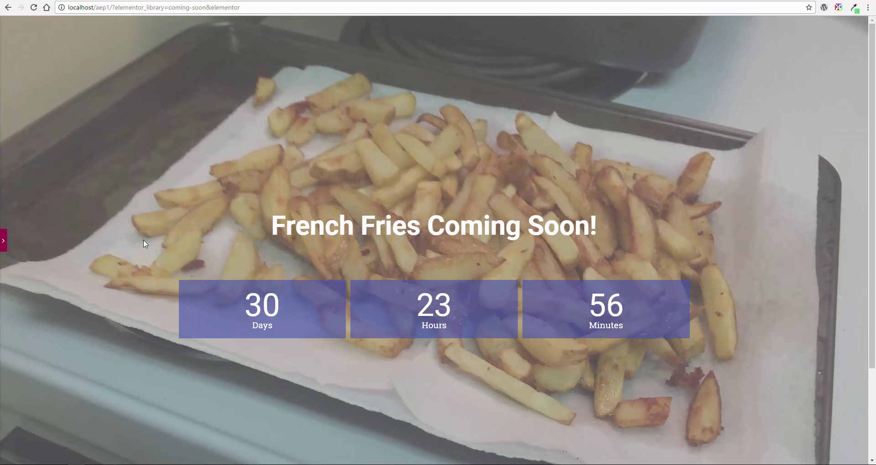
left_click(4, 246)
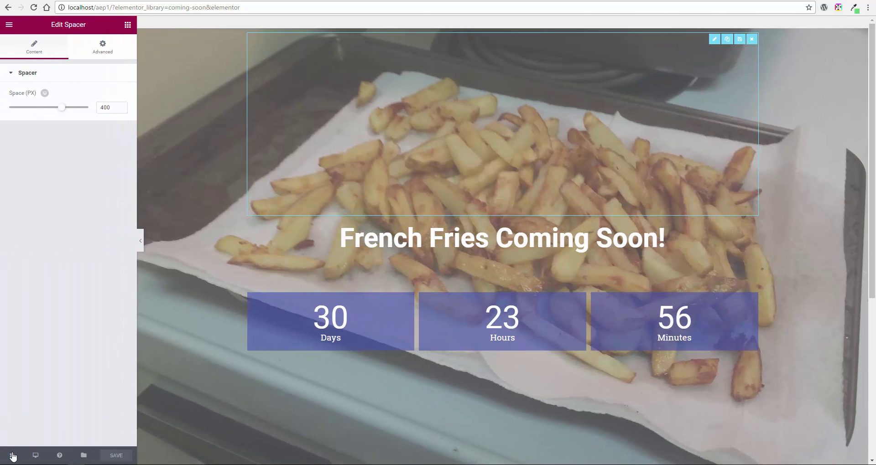
- Leave the editor for the WordPress dashboard and update the Coming Soon template
mouse_move(13, 456)
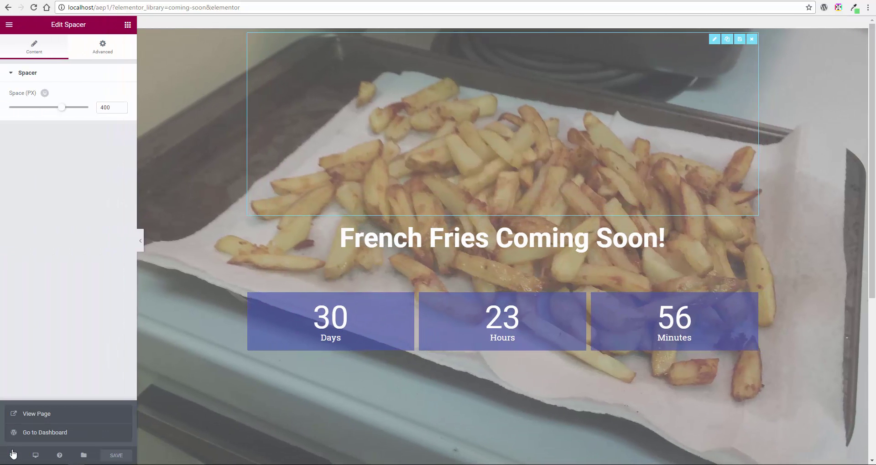
left_click(31, 433)
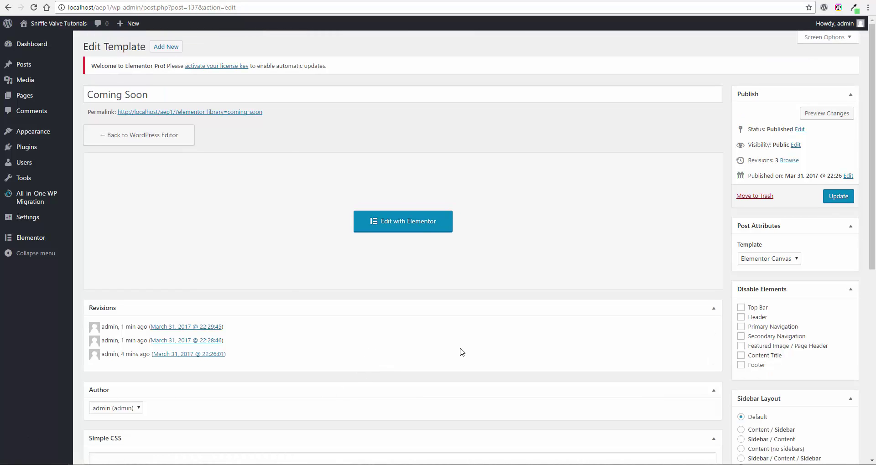
left_click(838, 197)
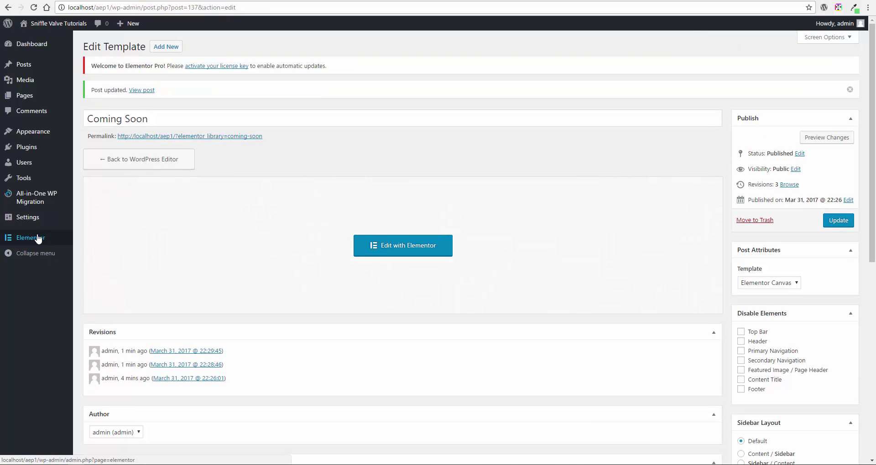
- Open Elementor's Tools page and view the modes available for Maintenance Mode
mouse_move(38, 238)
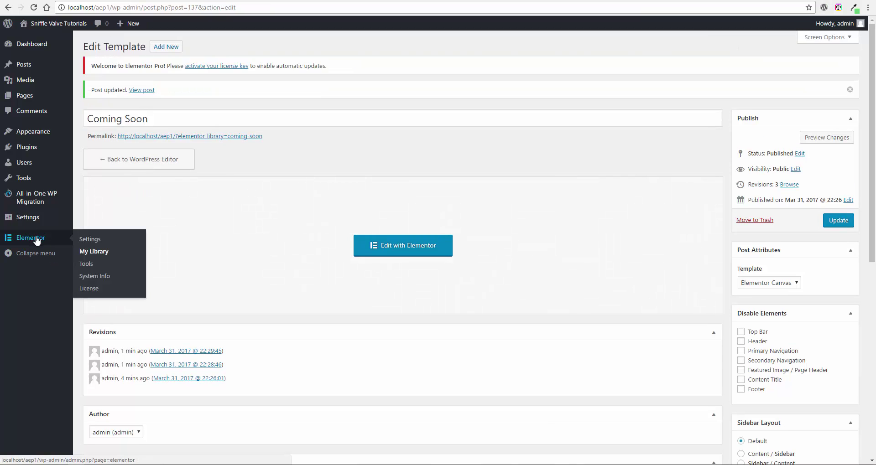
left_click(90, 266)
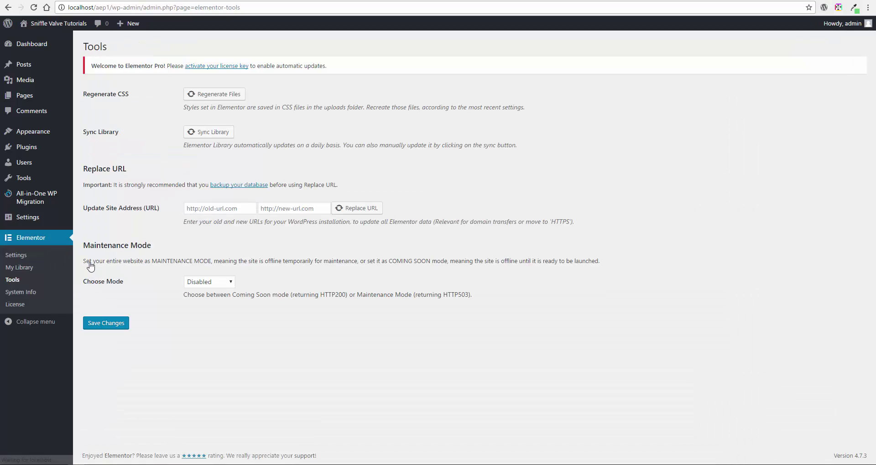
left_click(215, 283)
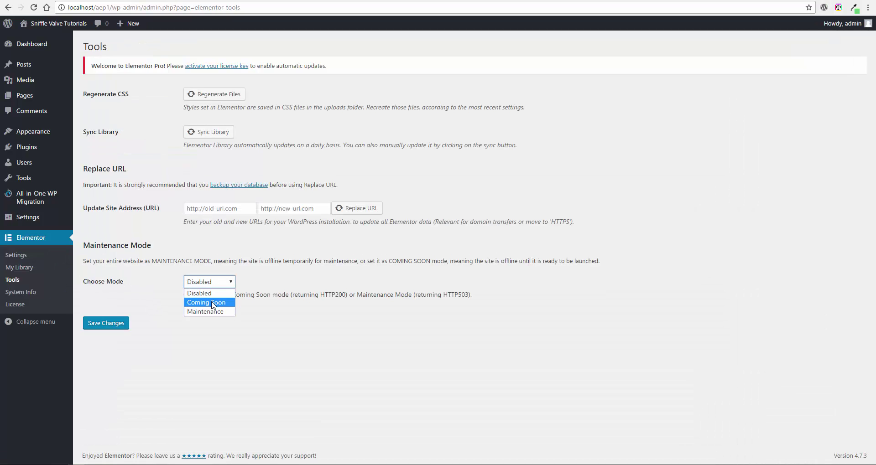
left_click(299, 276)
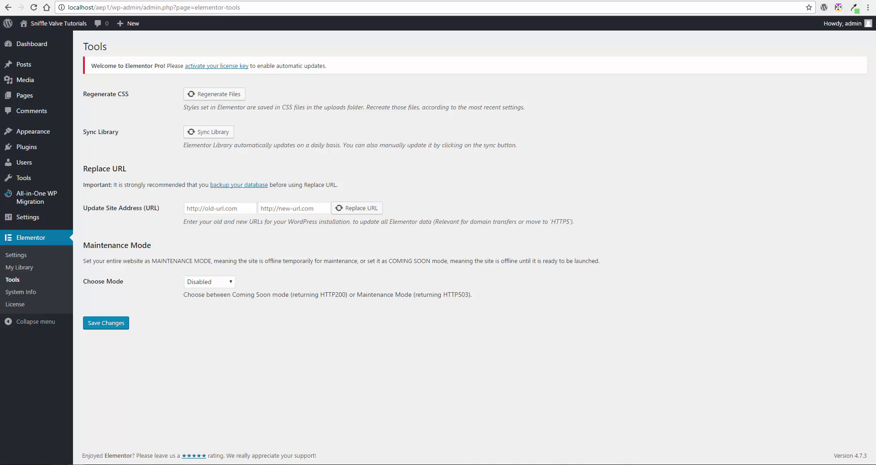
- Switch to Firefox, reload the site's home page to check what visitors see, and return to the Elementor Tools page
right_click(85, 464)
left_click(176, 433)
left_click(59, 463)
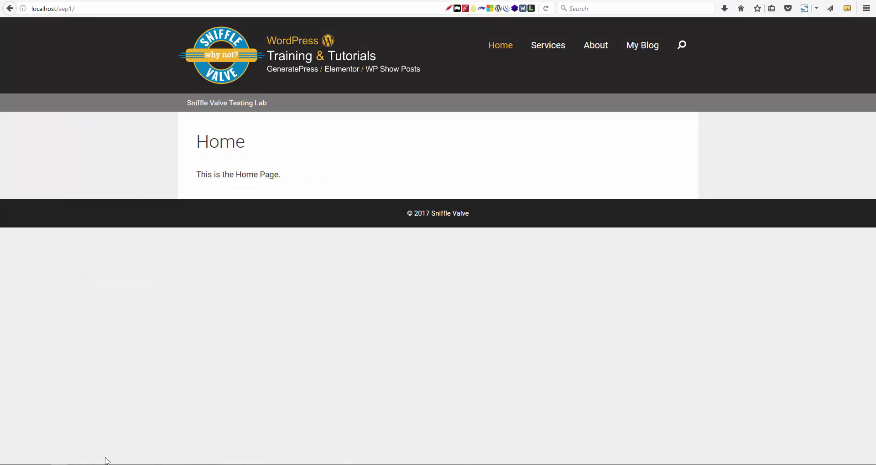
right_click(195, 379)
left_click(243, 269)
key("alt+Tab")
- Set the Maintenance Mode to Coming Soon
left_click(203, 283)
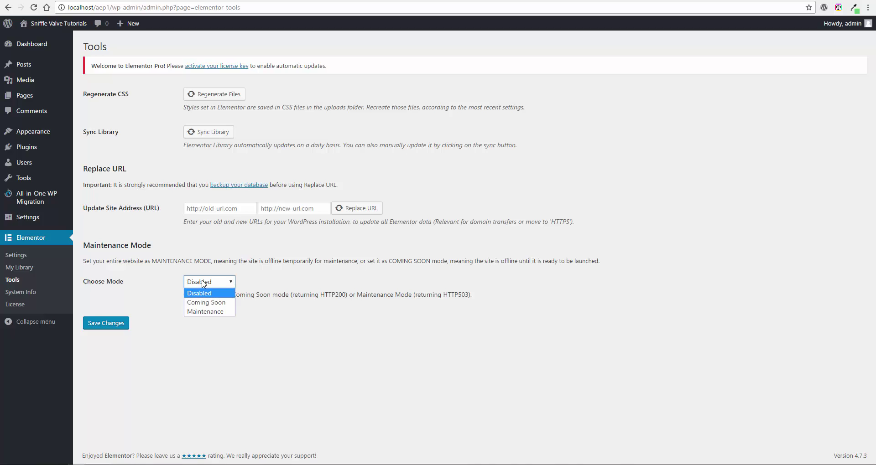
left_click(207, 303)
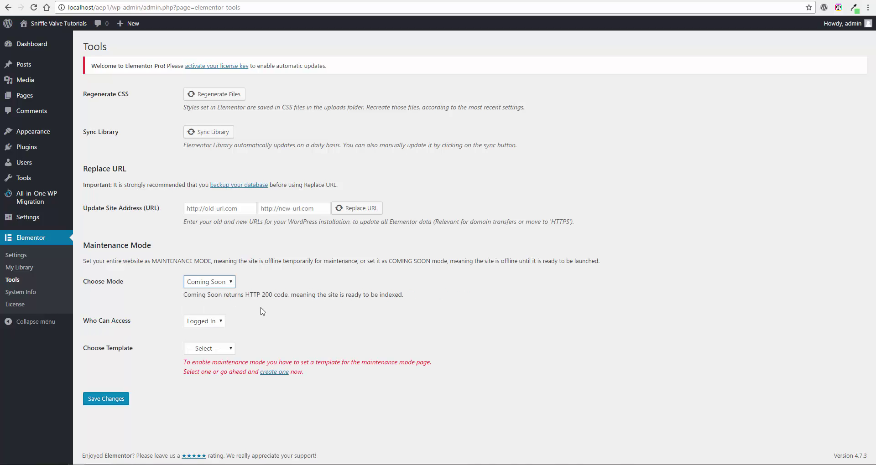
- Try the Custom access option to view its user roles, and set access back to Logged In
left_click(198, 322)
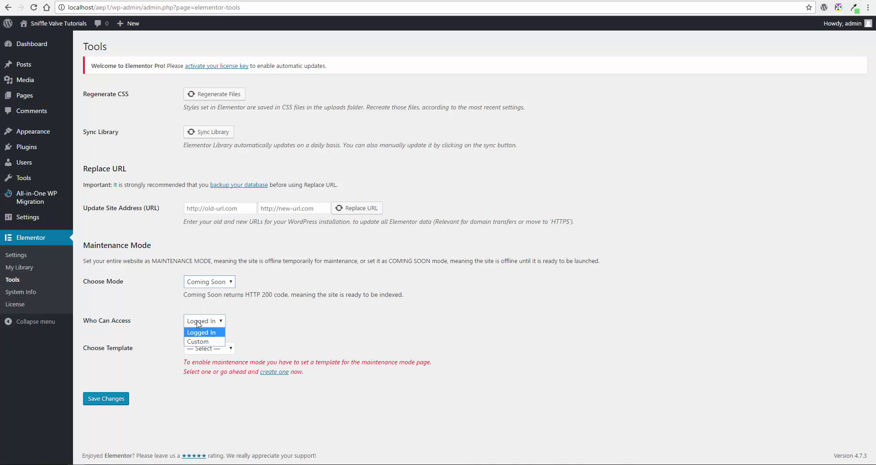
left_click(197, 341)
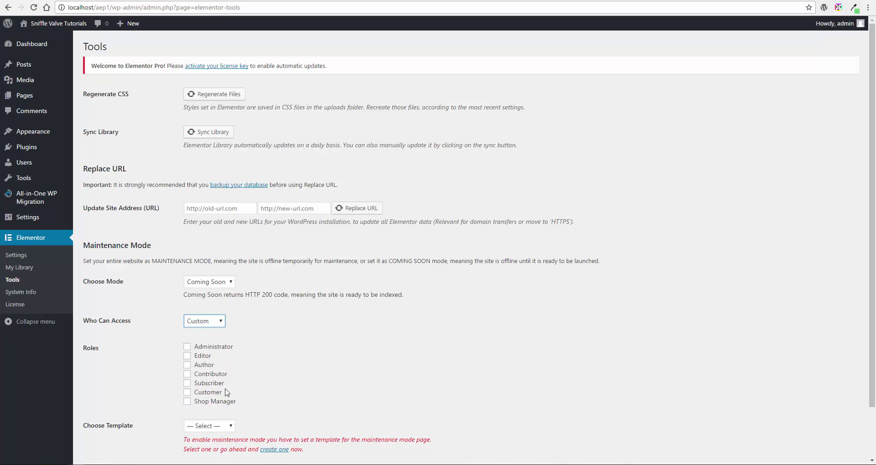
left_click(208, 321)
left_click(209, 334)
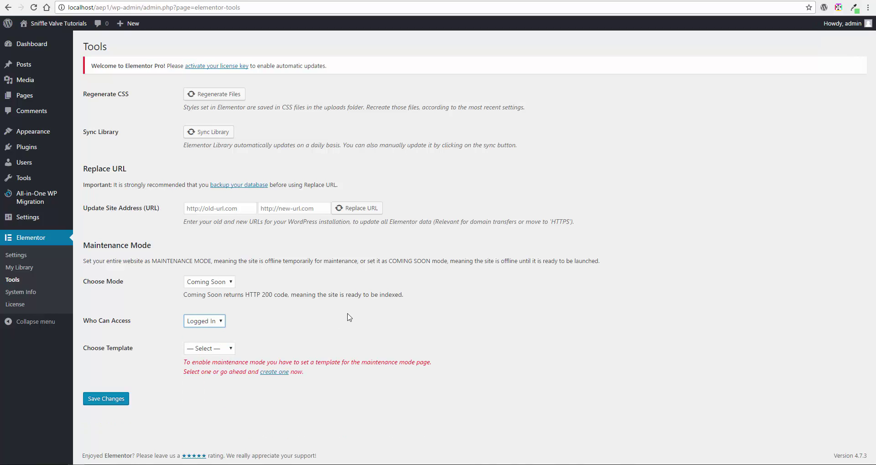
- Choose the Coming Soon template for the maintenance page and save the changes
left_click(208, 350)
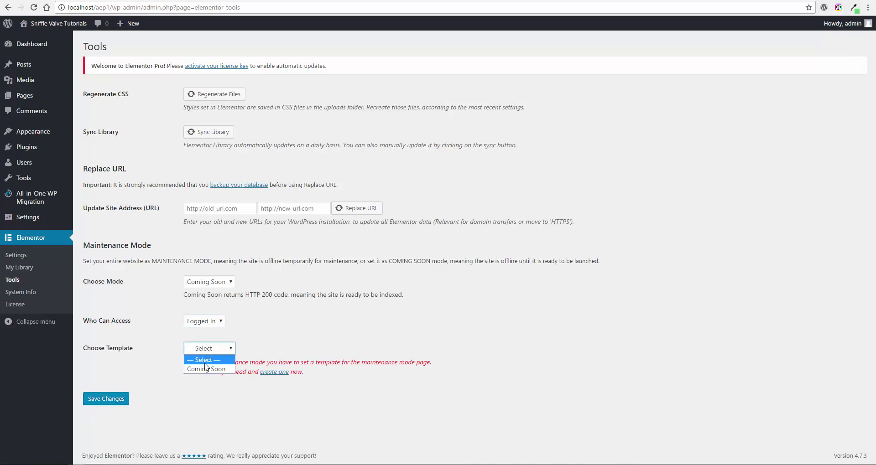
left_click(205, 370)
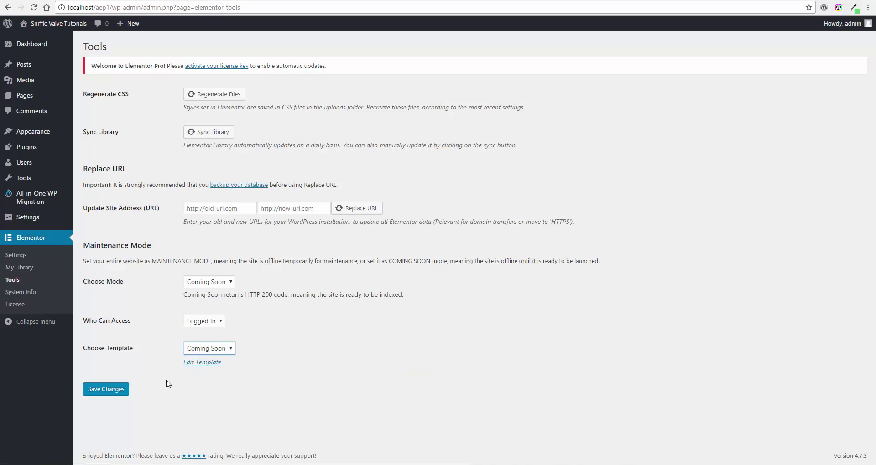
left_click(123, 391)
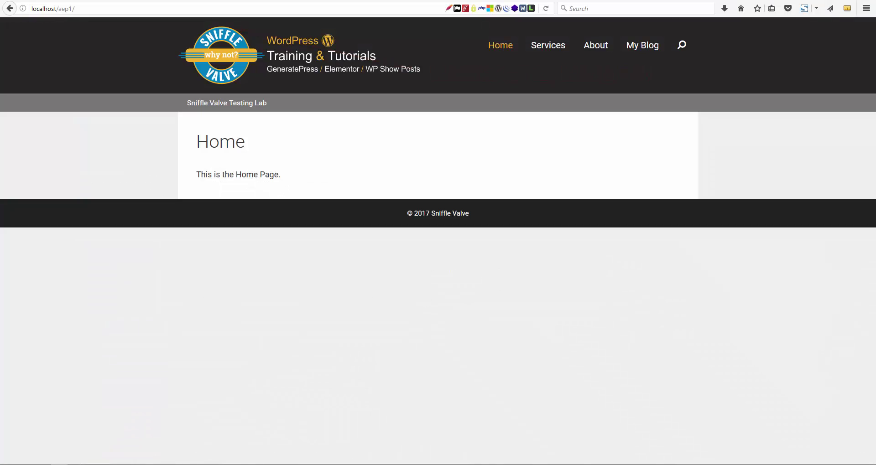
- Reload the site's home page in Firefox to check the coming soon page as a visitor
right_click(186, 330)
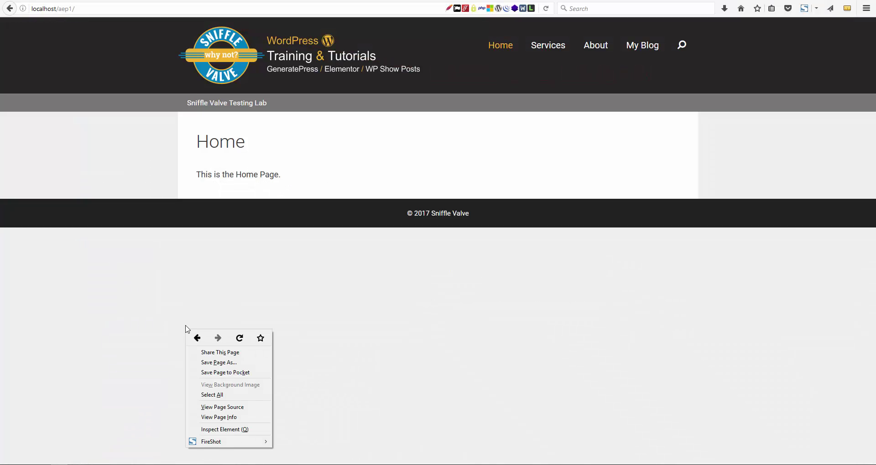
left_click(238, 340)
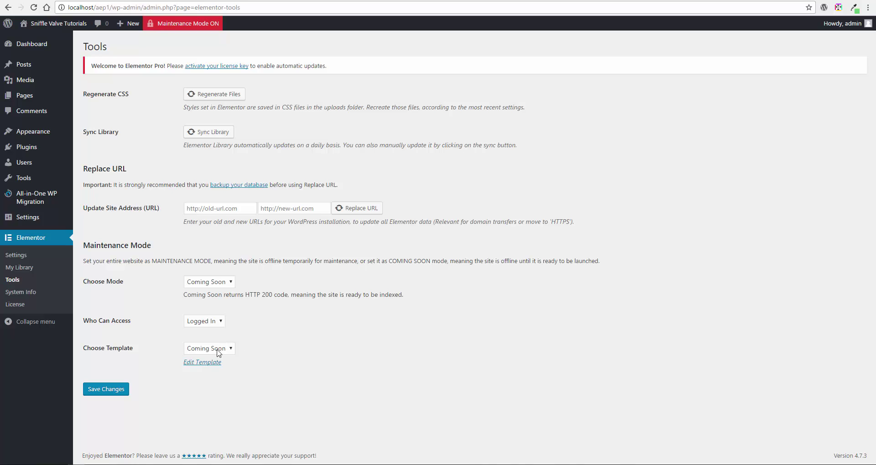
left_click(218, 349)
left_click(291, 348)
left_click(232, 284)
left_click(264, 282)
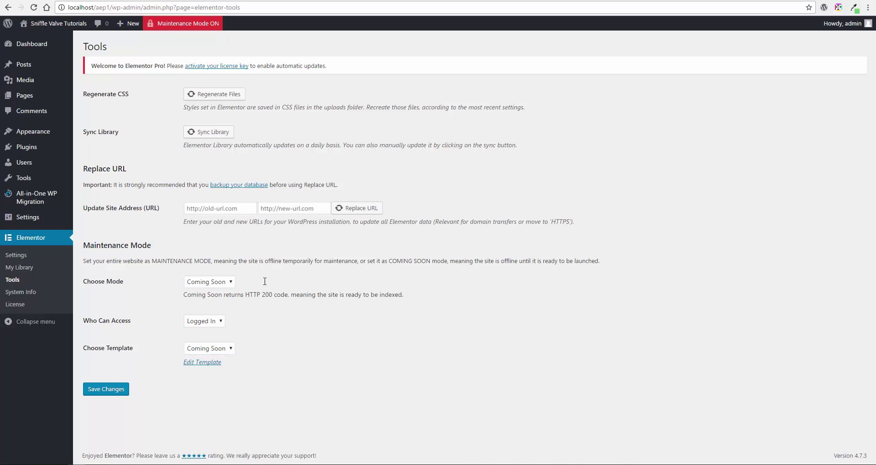